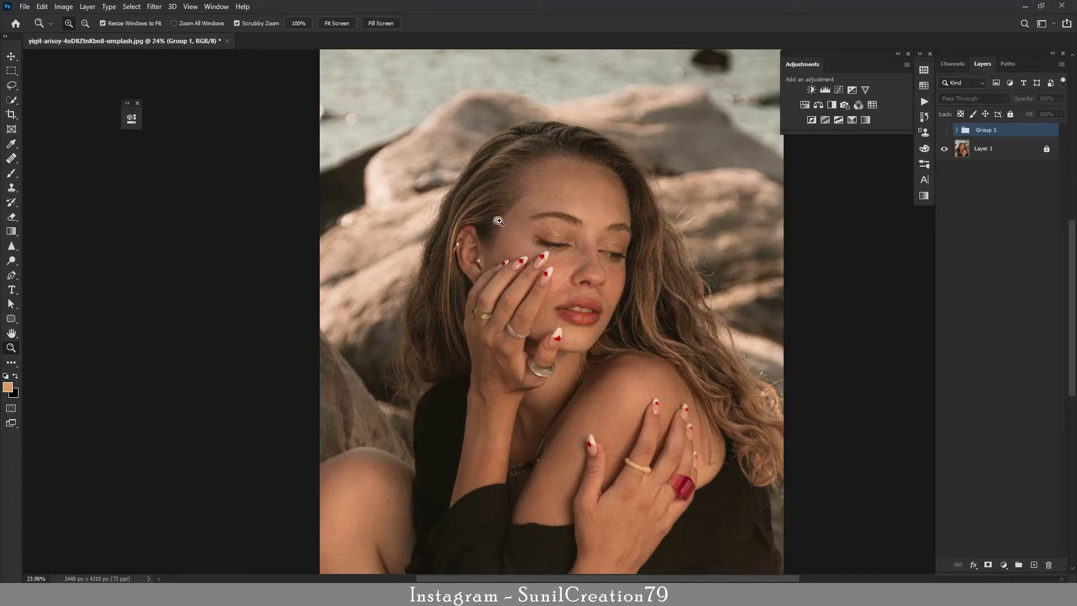
- Preview the old Group 1, then delete it so only the original photo layer remains
{"action": "left_click", "coordinate": [601, 306]}
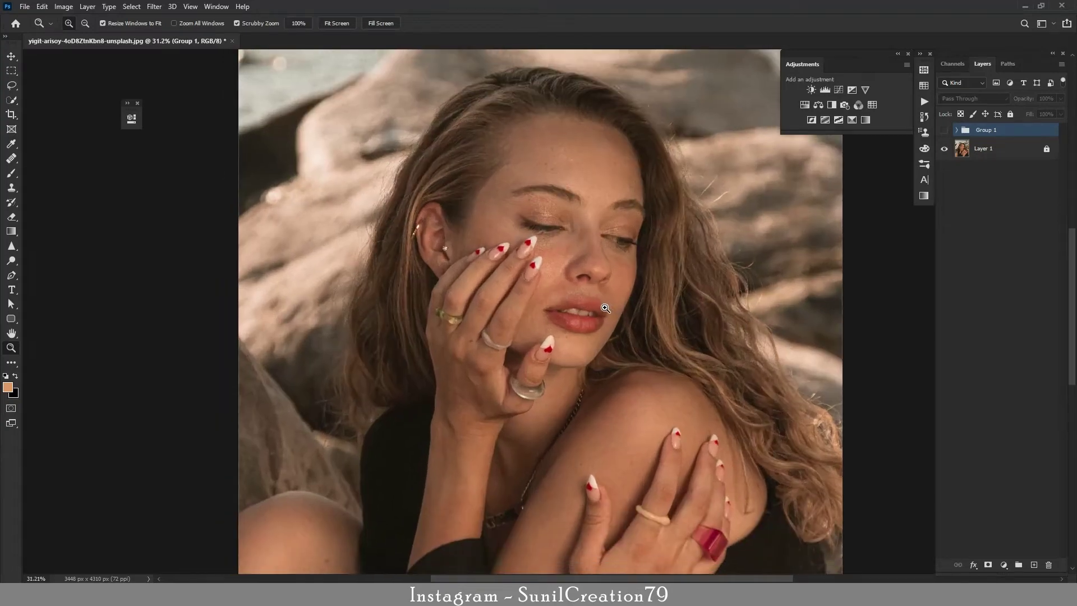
{"action": "left_click", "coordinate": [944, 129]}
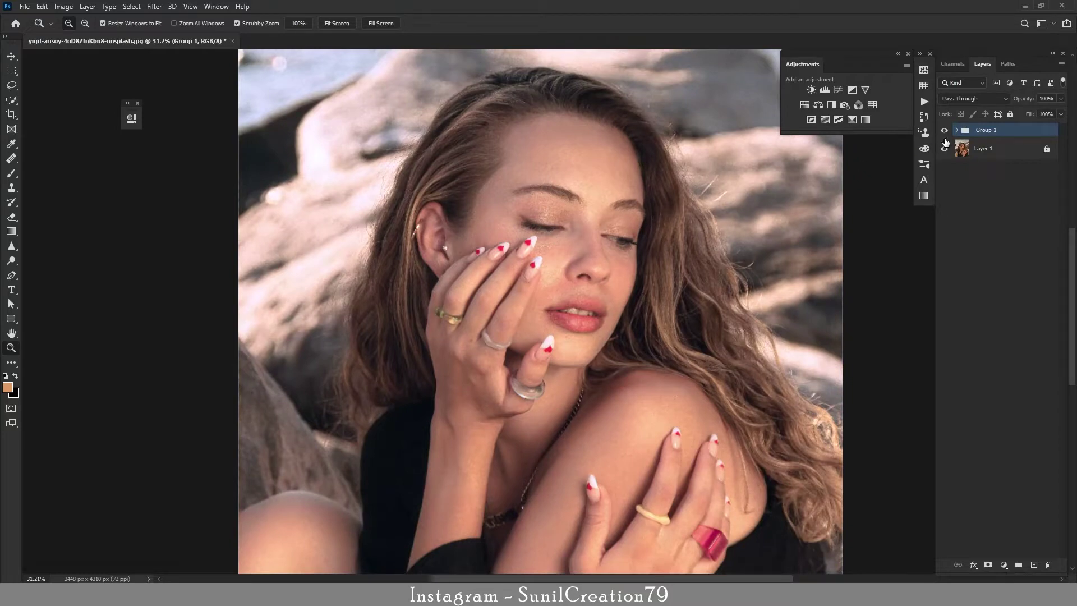
{"action": "key", "text": "Delete"}
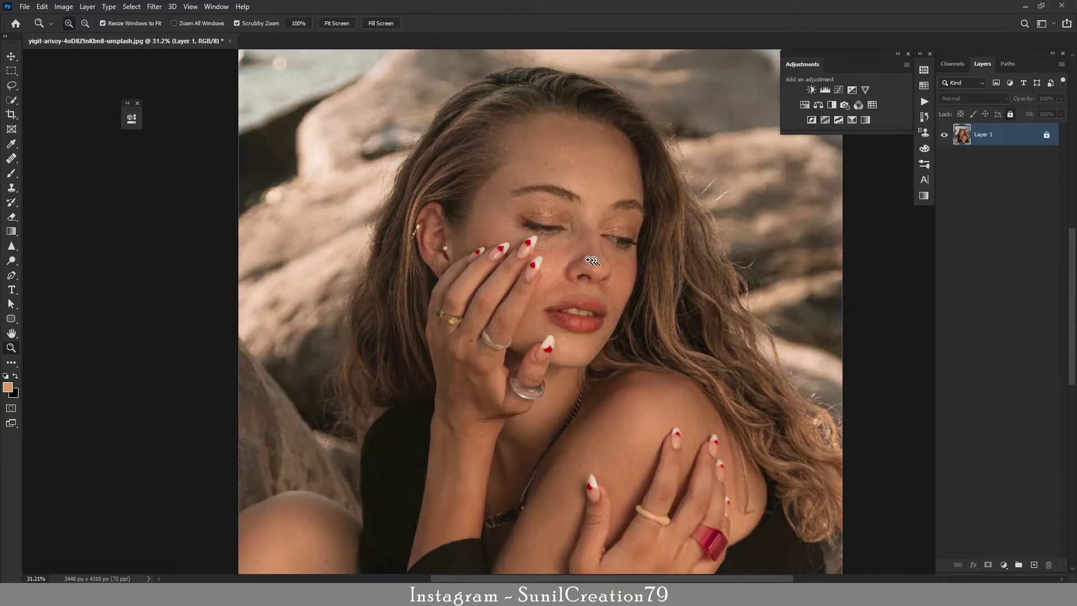
- Add a Selective Color layer that reduces Yellow in the Reds to -16%
{"action": "left_click", "coordinate": [577, 252]}
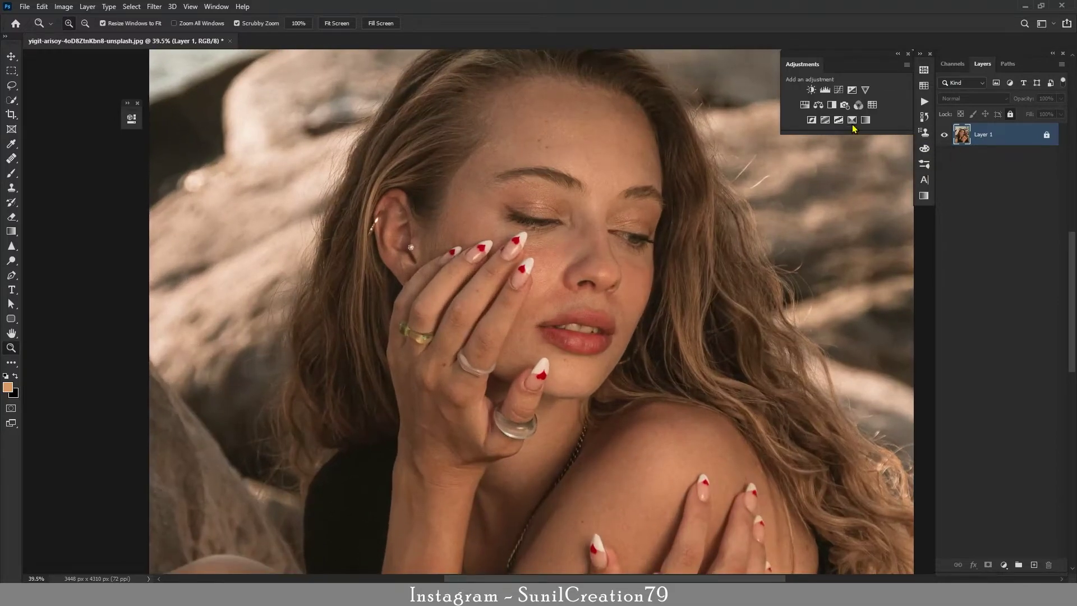
{"action": "left_click", "coordinate": [851, 119]}
{"action": "left_click", "coordinate": [190, 163]}
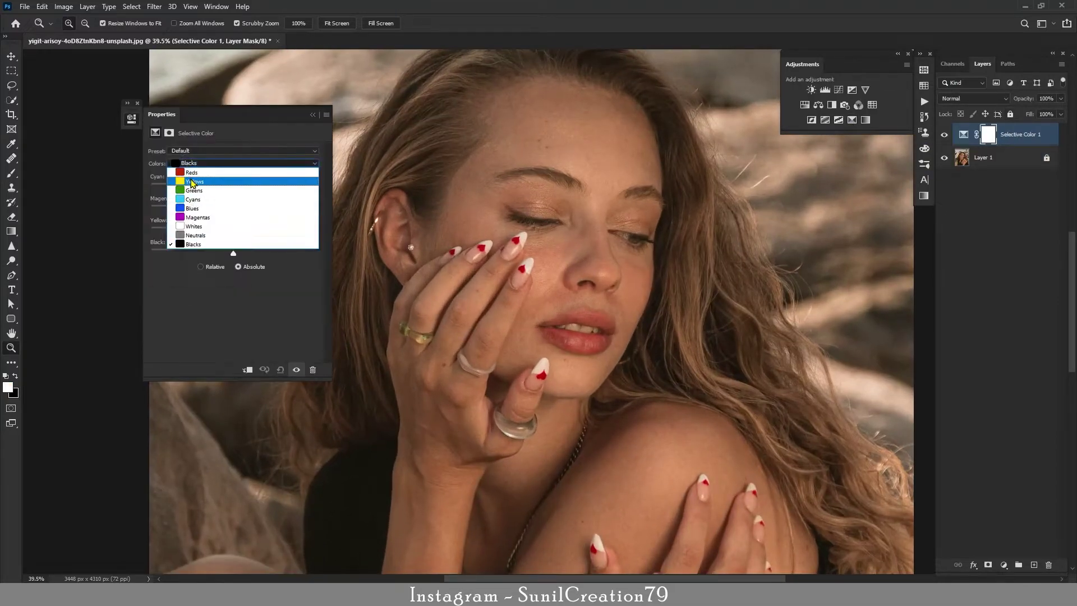
{"action": "left_click", "coordinate": [194, 172]}
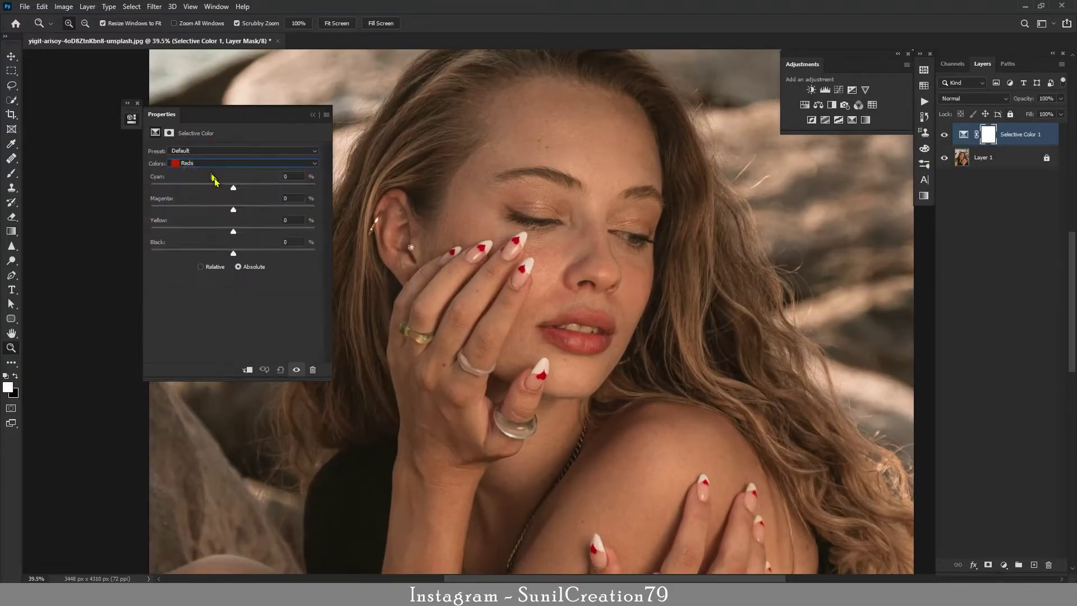
{"action": "left_click", "coordinate": [222, 229]}
{"action": "left_click", "coordinate": [313, 114]}
{"action": "left_click_drag", "start_coordinate": [478, 213], "coordinate": [443, 209]}
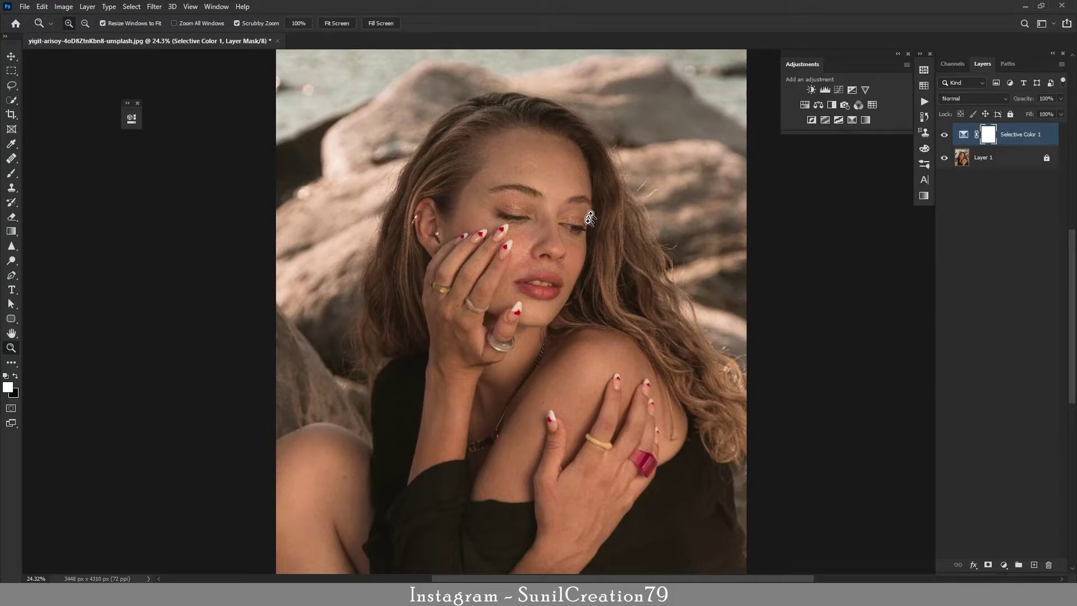
{"action": "left_click_drag", "start_coordinate": [547, 238], "coordinate": [577, 238]}
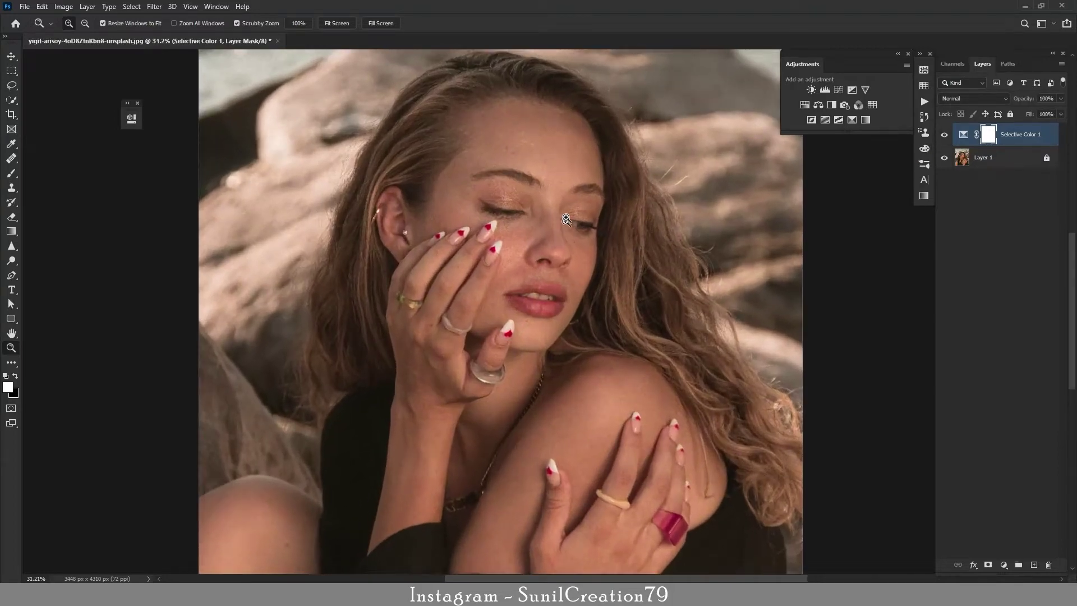
- Add Selective Color 2, setting Neutrals to Cyan +7 with a small yellow tweak
{"action": "left_click", "coordinate": [852, 120]}
{"action": "left_click", "coordinate": [201, 169]}
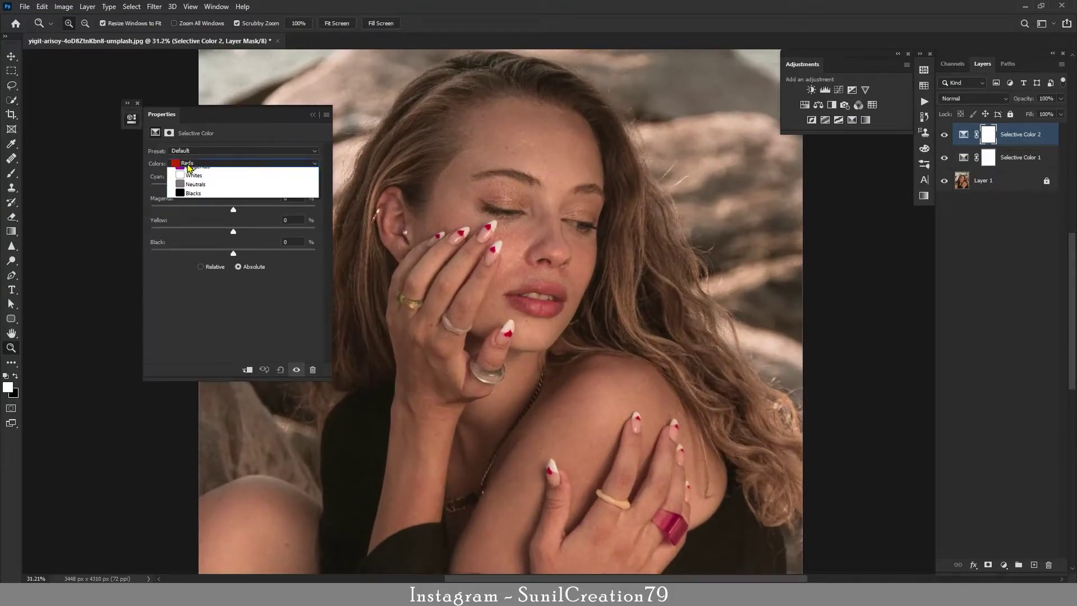
{"action": "left_click", "coordinate": [243, 221]}
{"action": "left_click", "coordinate": [292, 176]}
{"action": "key", "text": "Up"}
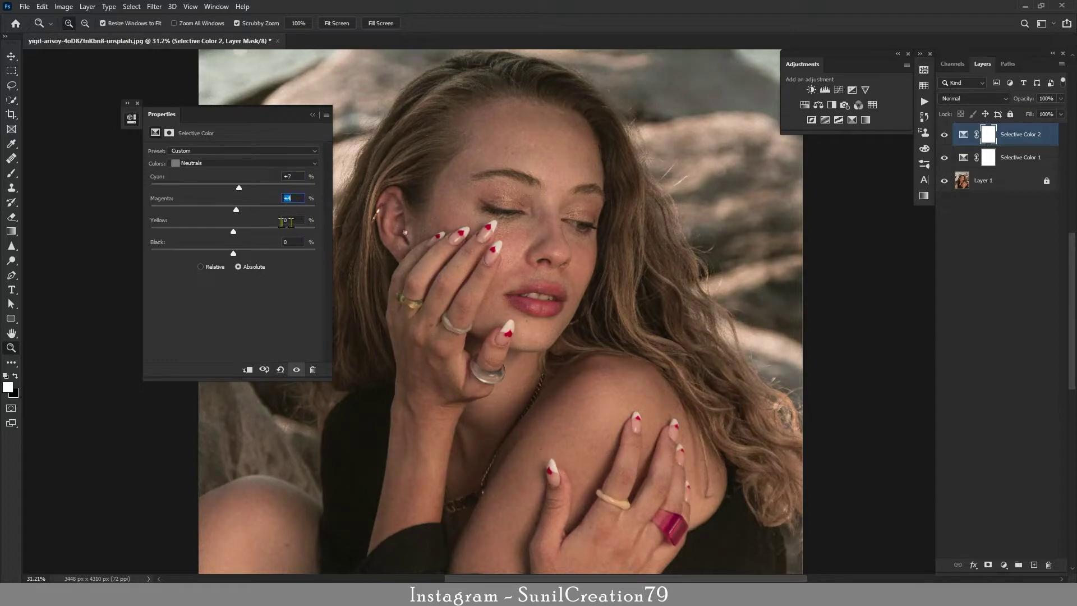
{"action": "left_click", "coordinate": [284, 222]}
{"action": "key", "text": "Up"}
{"action": "left_click", "coordinate": [311, 115]}
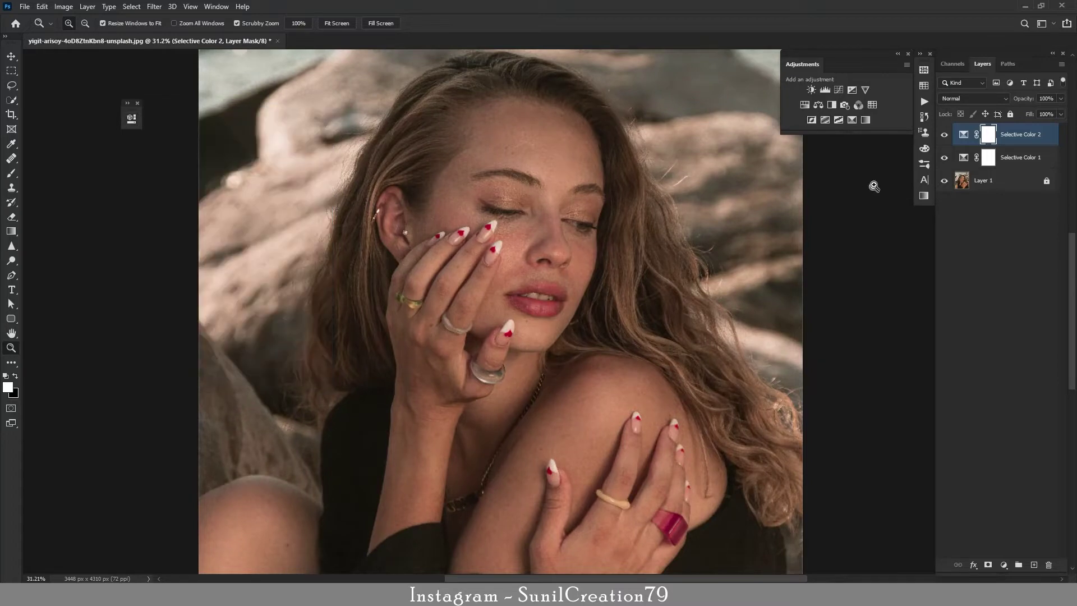
- Toggle Selective Color 2 off and on to compare before and after
{"action": "left_click", "coordinate": [943, 135]}
{"action": "left_click", "coordinate": [943, 135]}
{"action": "key", "text": "ctrl+minus"}
{"action": "key", "text": "ctrl+minus"}
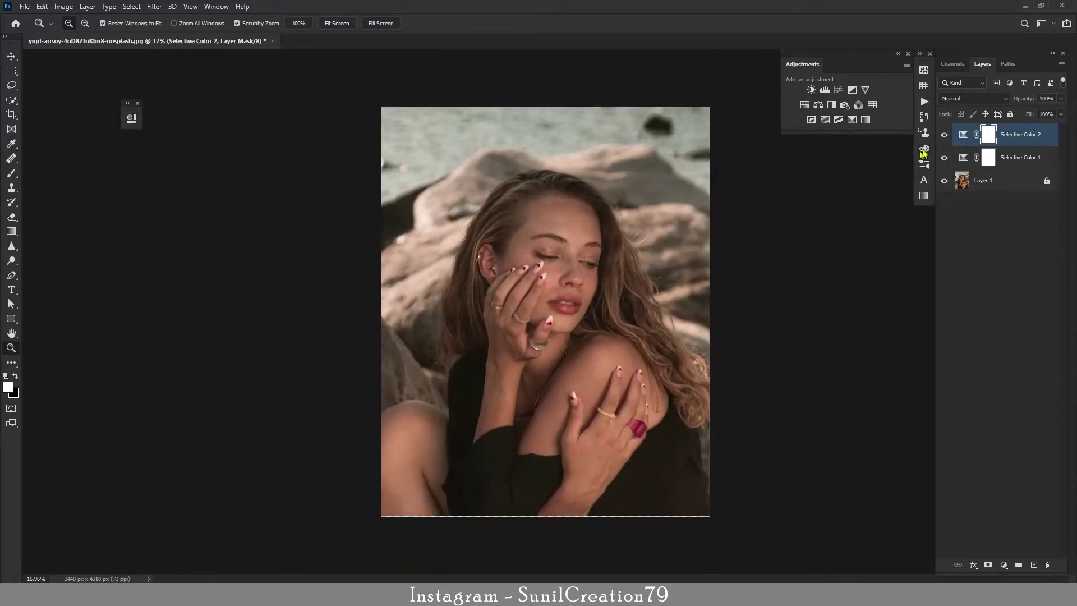
{"action": "left_click", "coordinate": [944, 135]}
{"action": "left_click", "coordinate": [616, 261]}
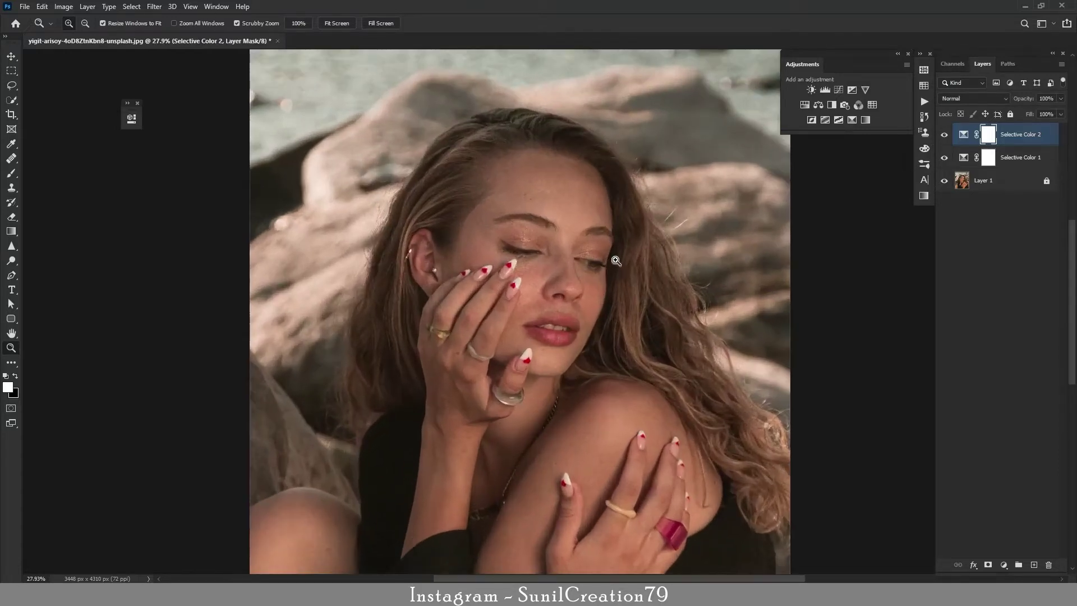
- Add a third Selective Color layer, then delete it as unneeded
{"action": "left_click", "coordinate": [852, 119]}
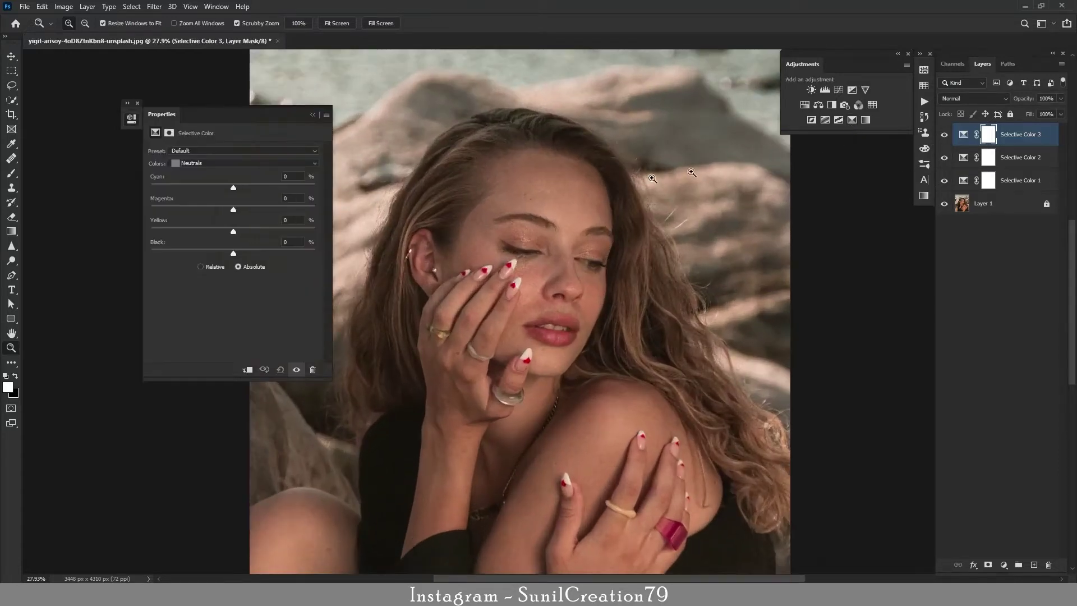
{"action": "left_click", "coordinate": [202, 166]}
{"action": "left_click", "coordinate": [317, 120]}
{"action": "key", "text": "Delete"}
- Add a Color Balance layer with Shadows set to Cyan–Red -5, Magenta–Green -2, Yellow–Blue +5
{"action": "left_click", "coordinate": [818, 105]}
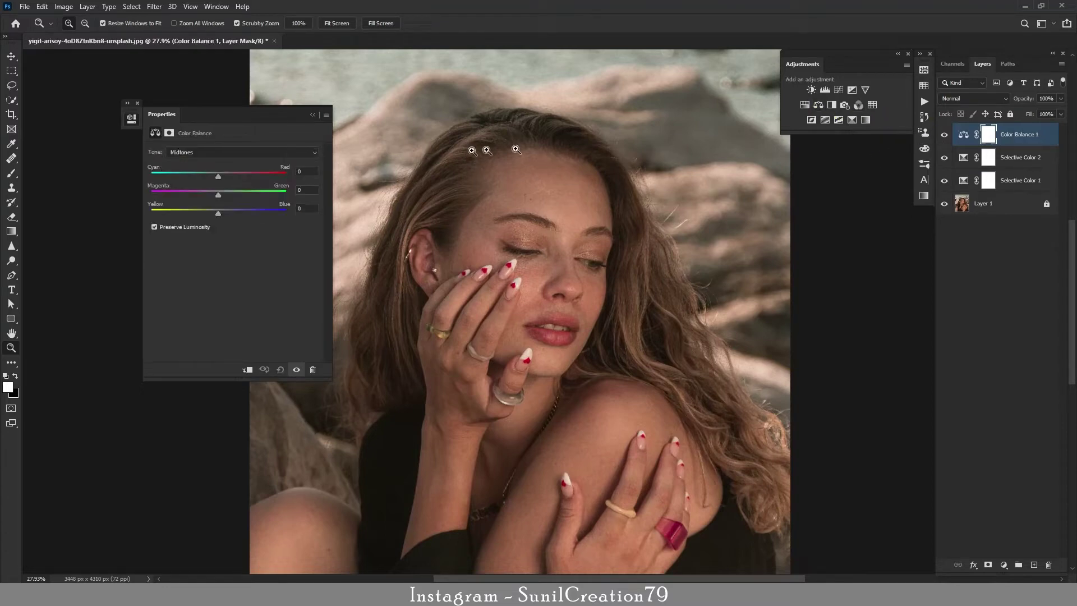
{"action": "left_click", "coordinate": [182, 152]}
{"action": "left_click", "coordinate": [180, 160]}
{"action": "key", "text": "Down"}
{"action": "key", "text": "Up"}
{"action": "key", "text": "Up"}
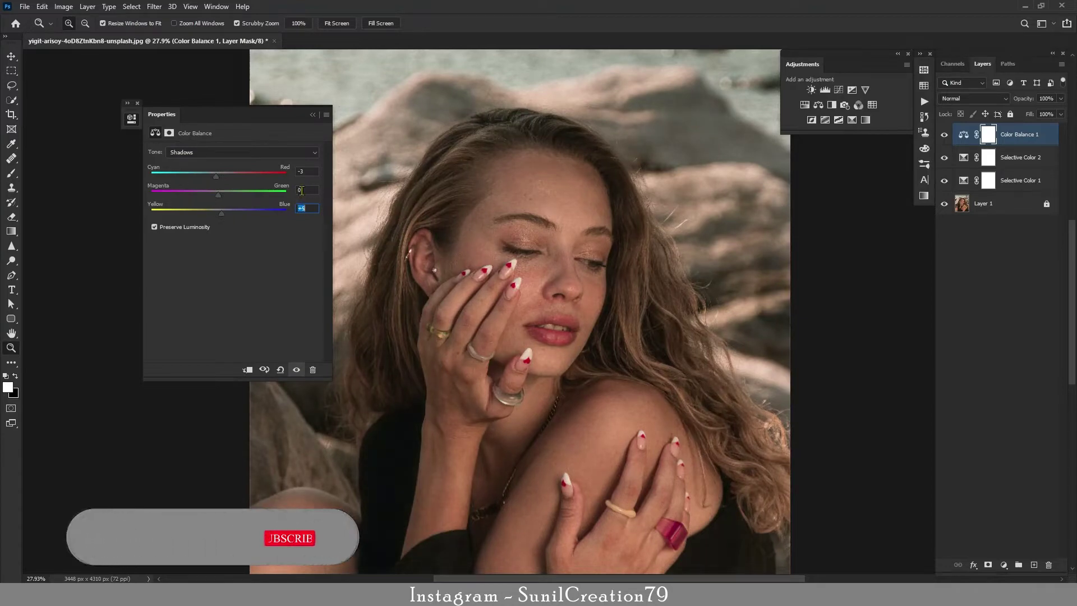
{"action": "left_click", "coordinate": [296, 190]}
{"action": "key", "text": "Up"}
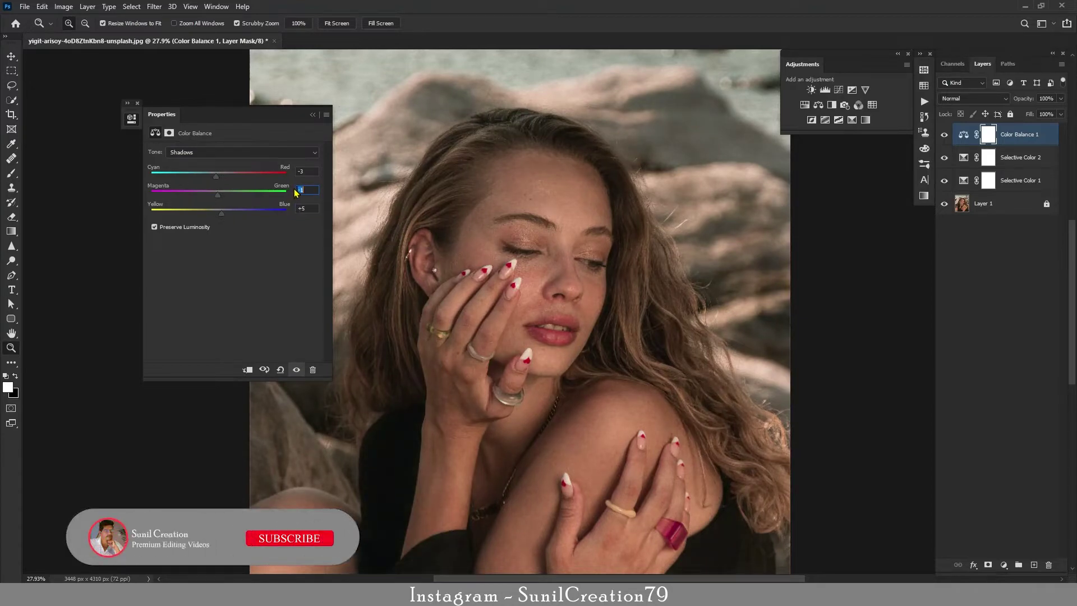
{"action": "key", "text": "Down"}
{"action": "key", "text": "Down"}
{"action": "key", "text": "Down"}
{"action": "left_click", "coordinate": [301, 171]}
{"action": "key", "text": "Down"}
{"action": "key", "text": "Down"}
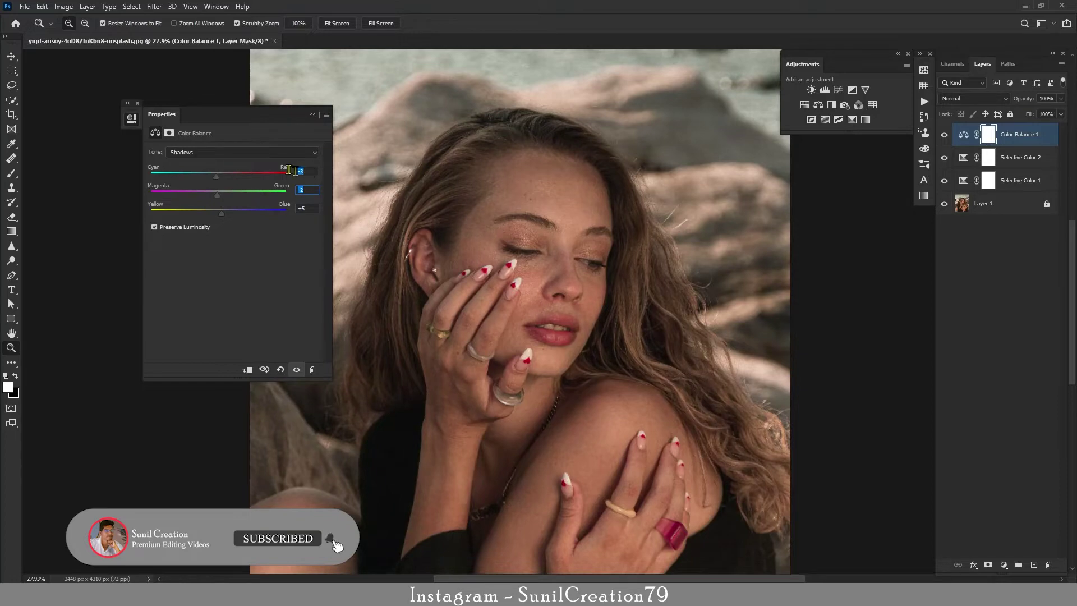
{"action": "left_click", "coordinate": [313, 115]}
- Hide Color Balance 1 to compare, and zoom in on the face
{"action": "left_click_drag", "start_coordinate": [473, 208], "coordinate": [617, 318]}
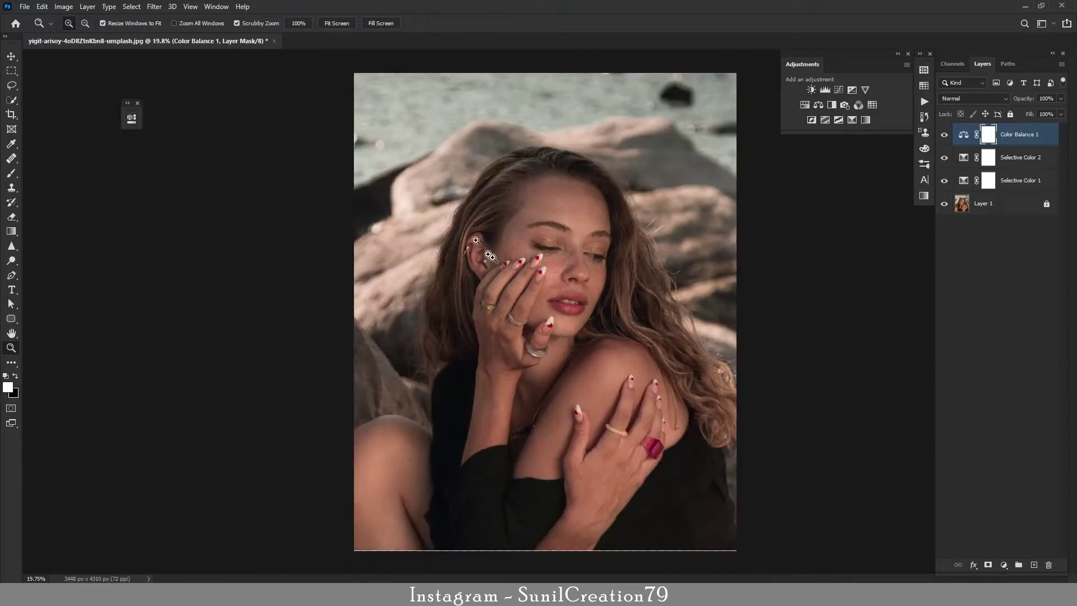
{"action": "left_click", "coordinate": [944, 136]}
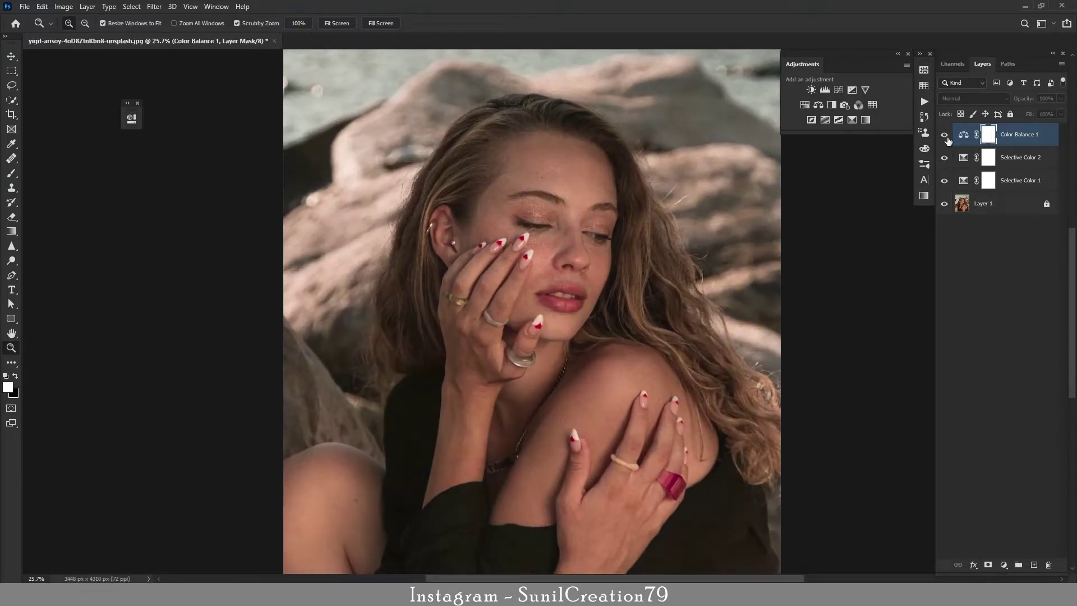
{"action": "left_click_drag", "start_coordinate": [592, 206], "coordinate": [600, 196]}
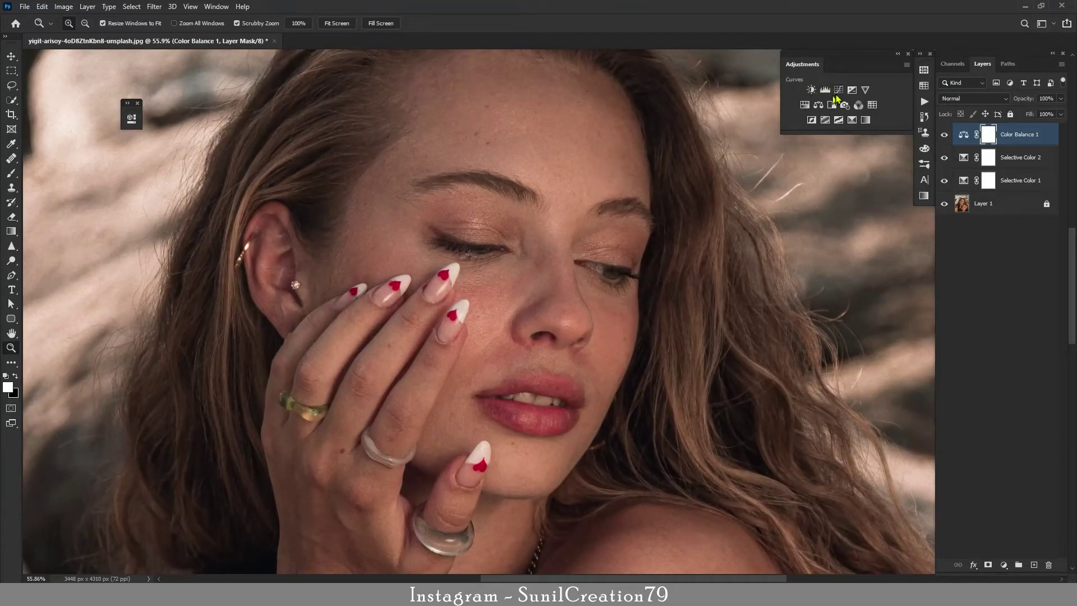
- Add a Curves layer with the white point pulled to about input 218
{"action": "left_click", "coordinate": [851, 90]}
{"action": "left_click_drag", "start_coordinate": [220, 122], "coordinate": [188, 145]}
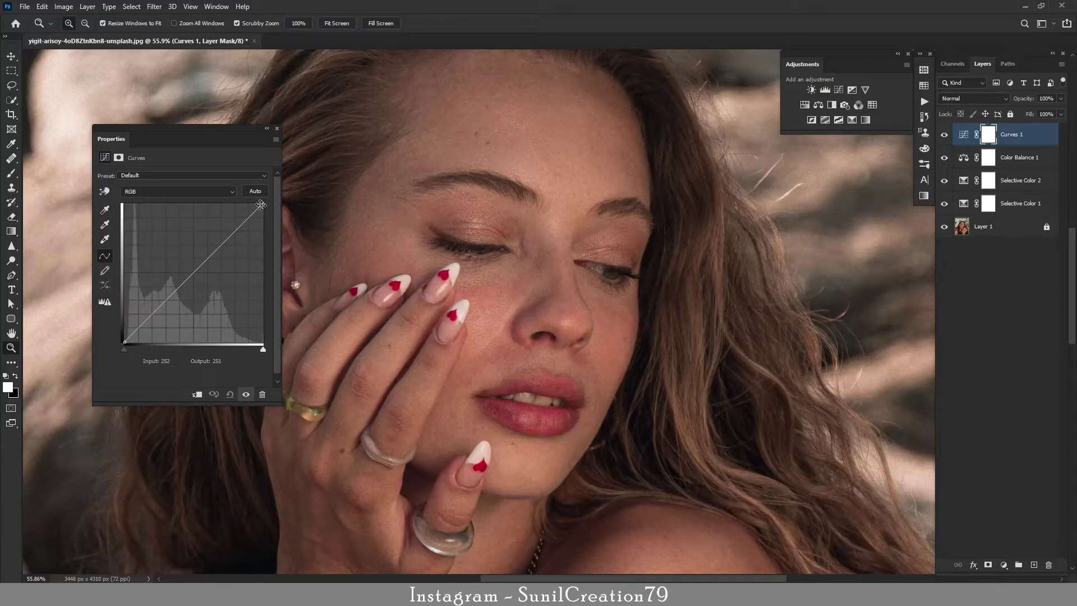
{"action": "left_click_drag", "start_coordinate": [261, 204], "coordinate": [243, 203]}
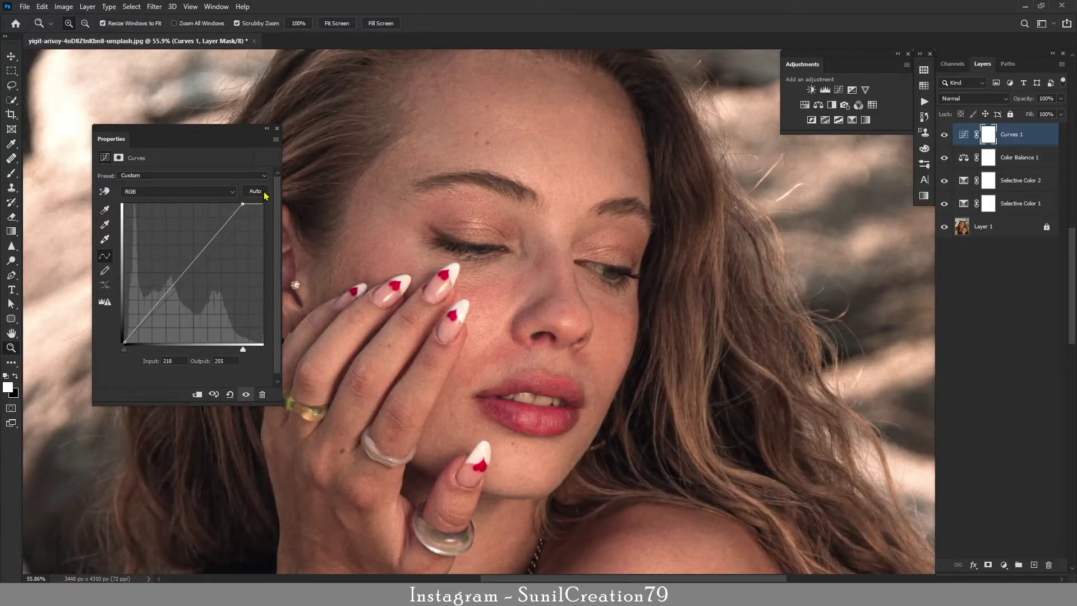
{"action": "left_click", "coordinate": [267, 128]}
{"action": "mouse_move", "coordinate": [494, 159]}
{"action": "left_mouse_down"}
{"action": "mouse_move", "coordinate": [529, 169]}
{"action": "mouse_move", "coordinate": [459, 157]}
{"action": "mouse_move", "coordinate": [618, 111]}
{"action": "left_mouse_up"}
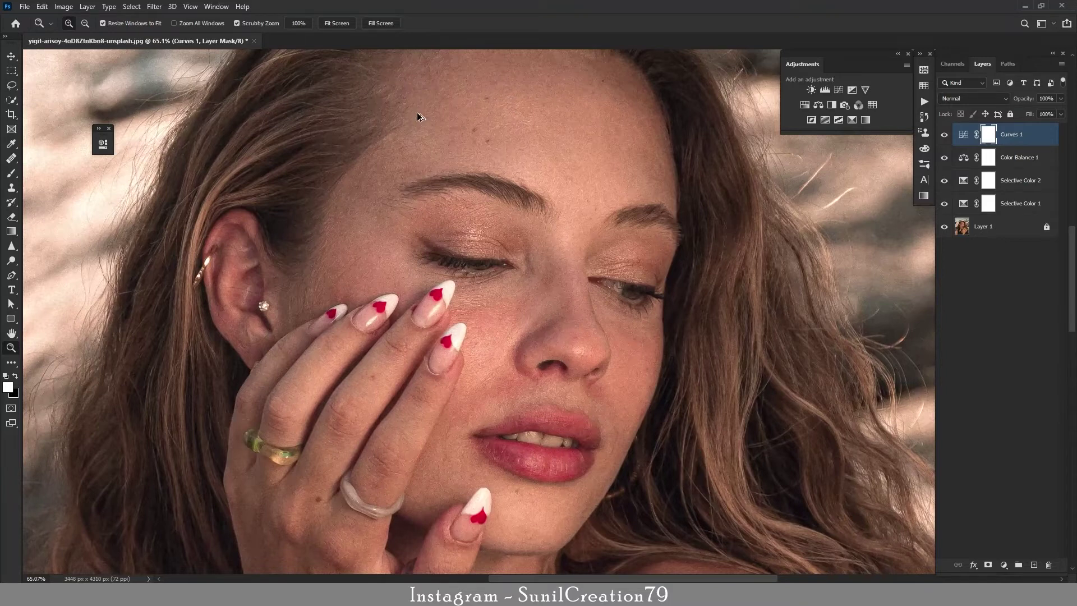
- Merge all visible layers into a new Layer 2 and launch the Portraiture filter
{"action": "key", "text": "ctrl+shift+alt+e"}
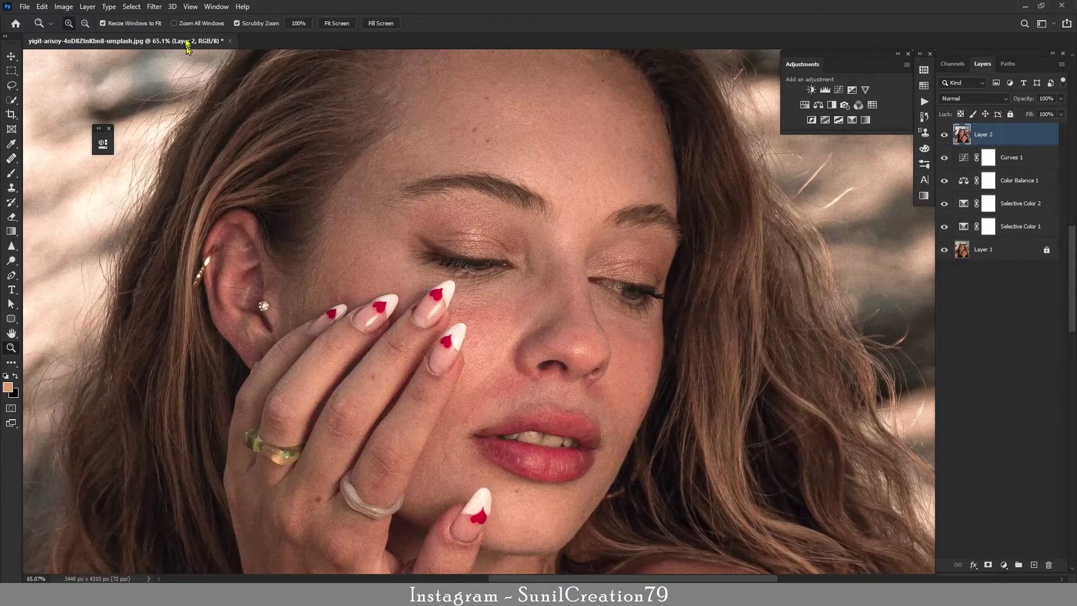
{"action": "left_click", "coordinate": [154, 6]}
{"action": "mouse_move", "coordinate": [173, 246]}
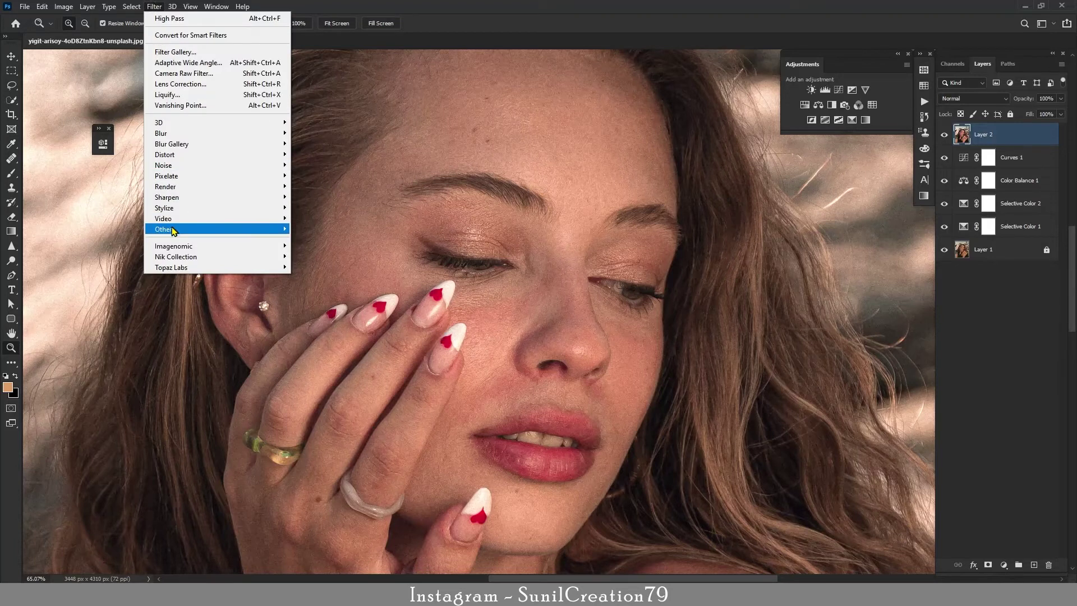
{"action": "left_click", "coordinate": [316, 245]}
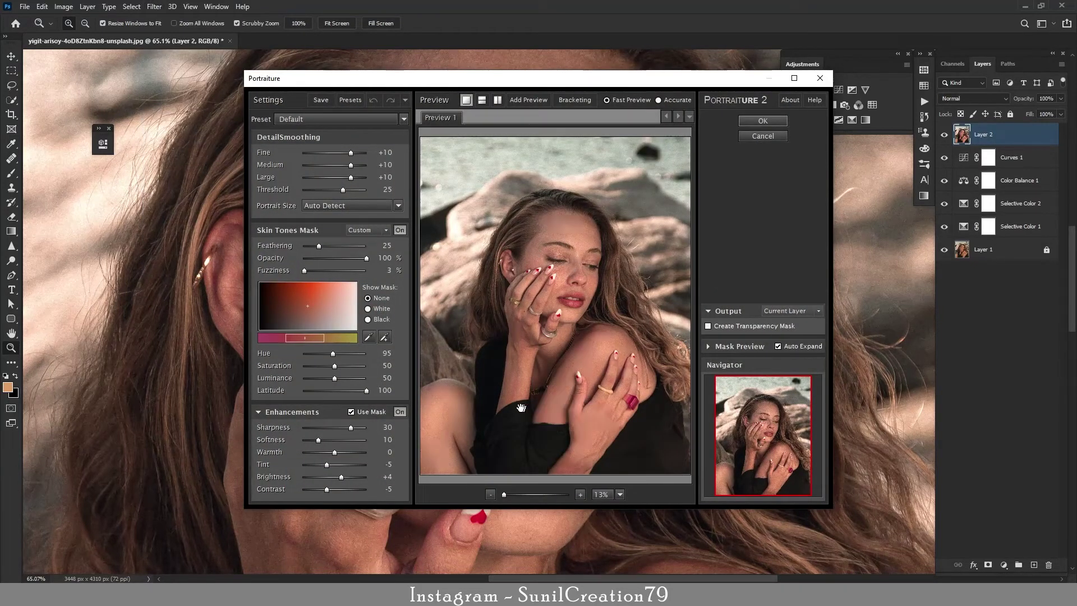
- Check the smoothing at 100% over the eye and forehead, then apply Portraiture
{"action": "left_click", "coordinate": [579, 493]}
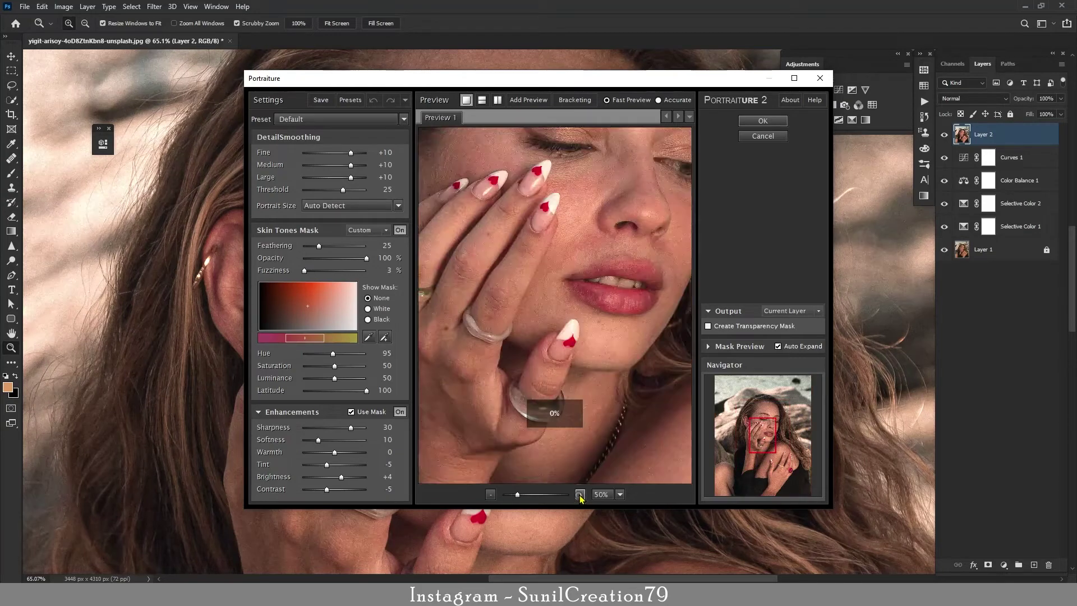
{"action": "left_click_drag", "start_coordinate": [556, 245], "coordinate": [598, 471]}
{"action": "left_click_drag", "start_coordinate": [564, 213], "coordinate": [571, 293]}
{"action": "mouse_move", "coordinate": [538, 146]}
{"action": "left_mouse_down"}
{"action": "mouse_move", "coordinate": [544, 230]}
{"action": "mouse_move", "coordinate": [629, 350]}
{"action": "left_mouse_up"}
{"action": "left_click_drag", "start_coordinate": [621, 228], "coordinate": [540, 286]}
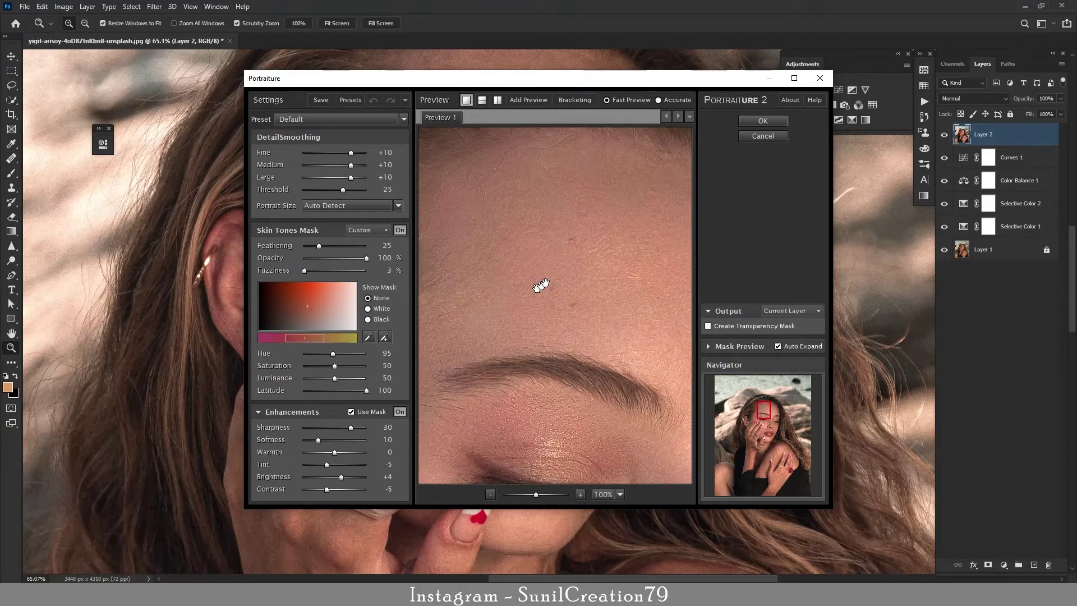
{"action": "left_click_drag", "start_coordinate": [587, 208], "coordinate": [487, 240]}
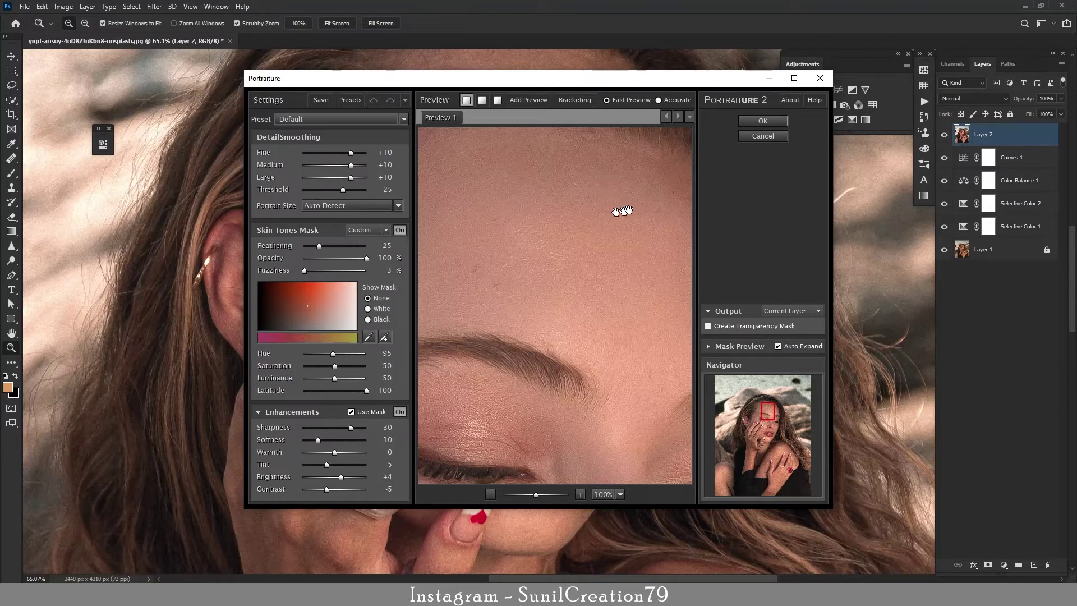
{"action": "left_click_drag", "start_coordinate": [620, 211], "coordinate": [498, 204]}
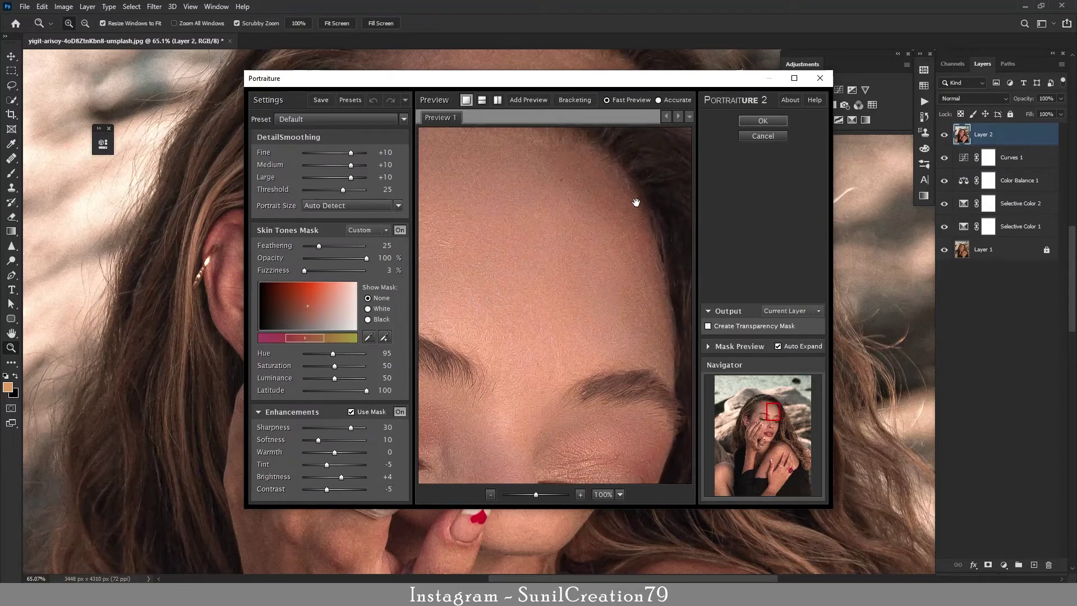
{"action": "left_click", "coordinate": [762, 121]}
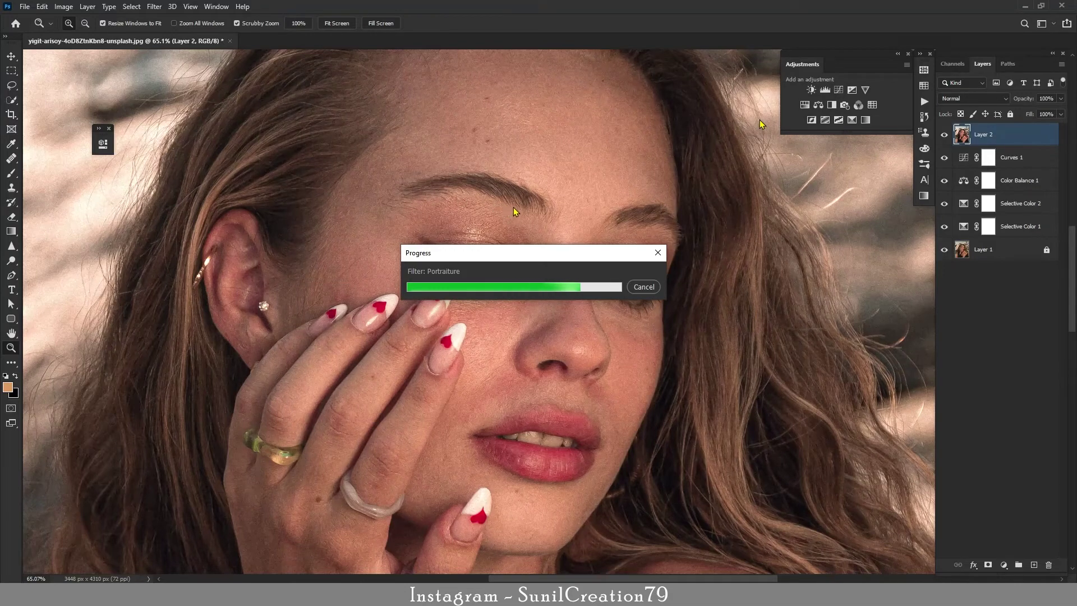
- Compare smoothed Layer 2 before and after, then group it with the four adjustment layers
{"action": "mouse_move", "coordinate": [505, 179]}
{"action": "left_mouse_down"}
{"action": "mouse_move", "coordinate": [508, 256]}
{"action": "mouse_move", "coordinate": [505, 240]}
{"action": "left_mouse_up"}
{"action": "left_click", "coordinate": [944, 135]}
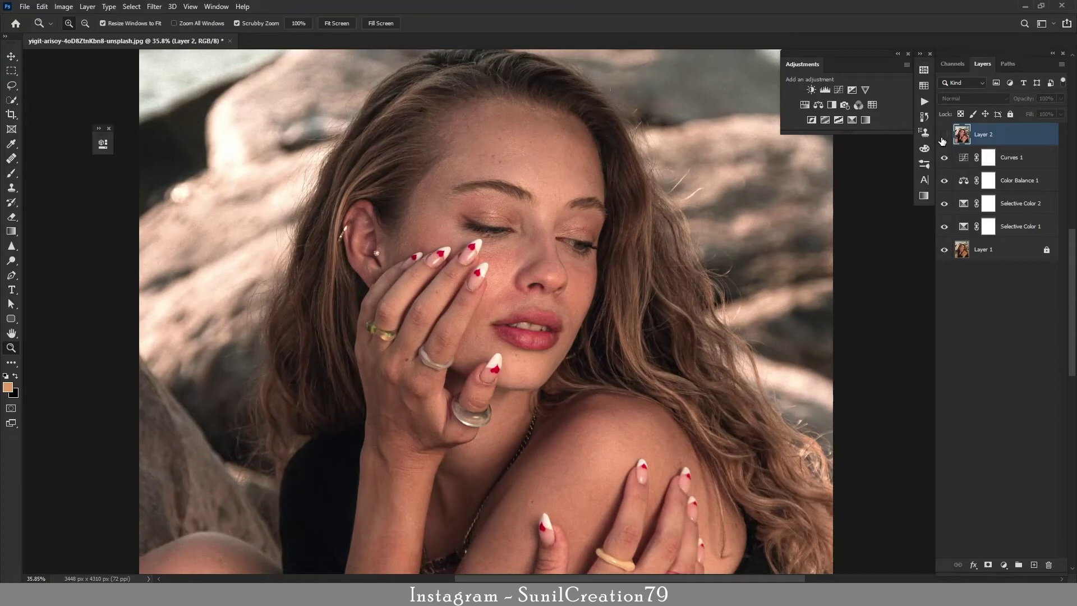
{"action": "left_click", "coordinate": [943, 140]}
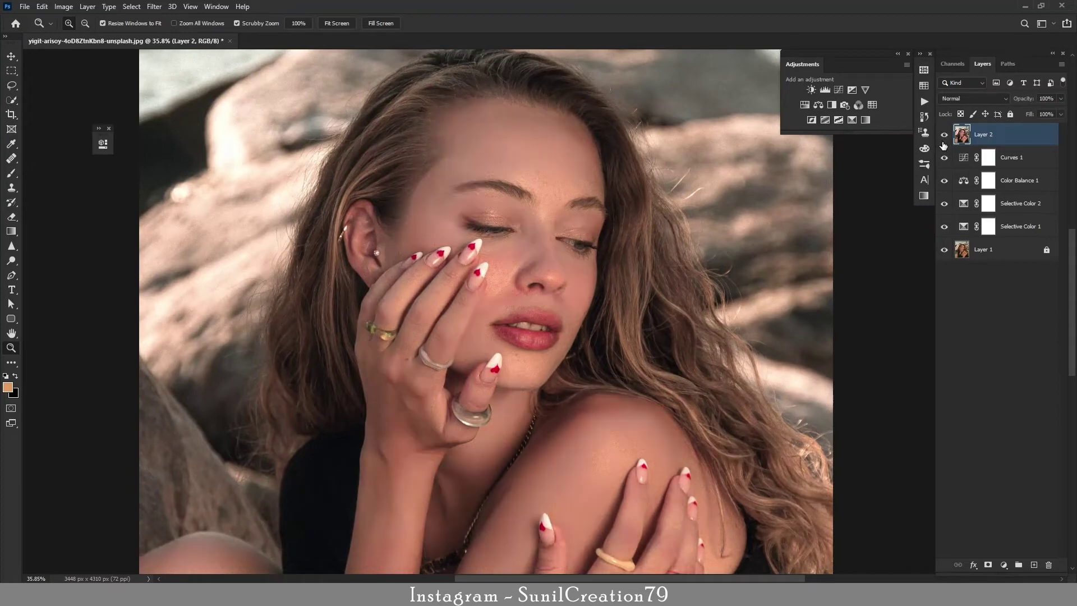
{"action": "left_click", "coordinate": [1009, 229], "text": "shift"}
{"action": "key", "text": "ctrl+g"}
{"action": "key", "text": "ctrl+plus"}
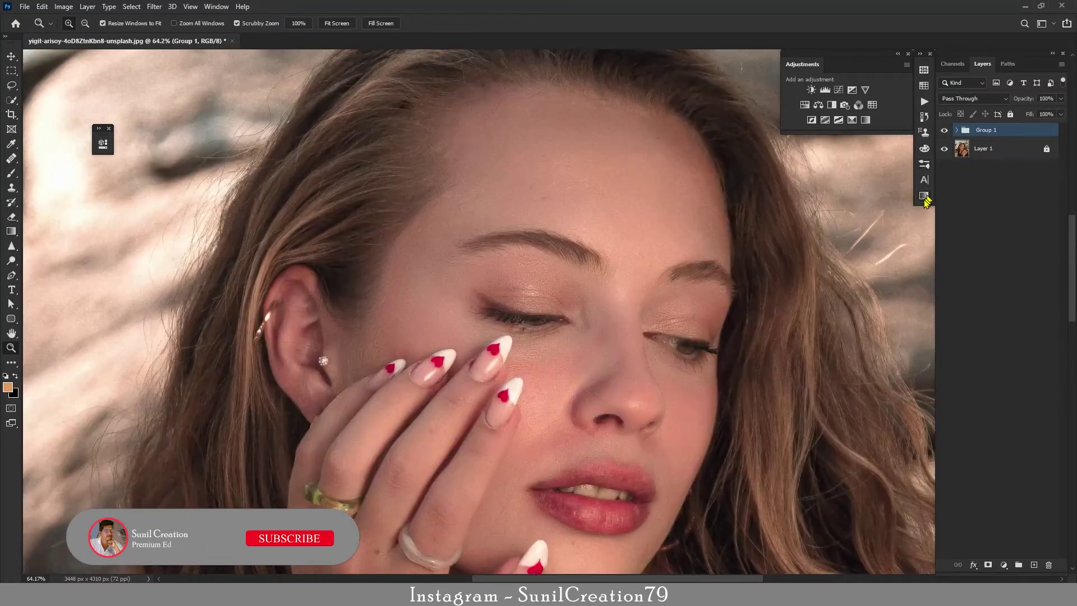
{"action": "left_click", "coordinate": [956, 130]}
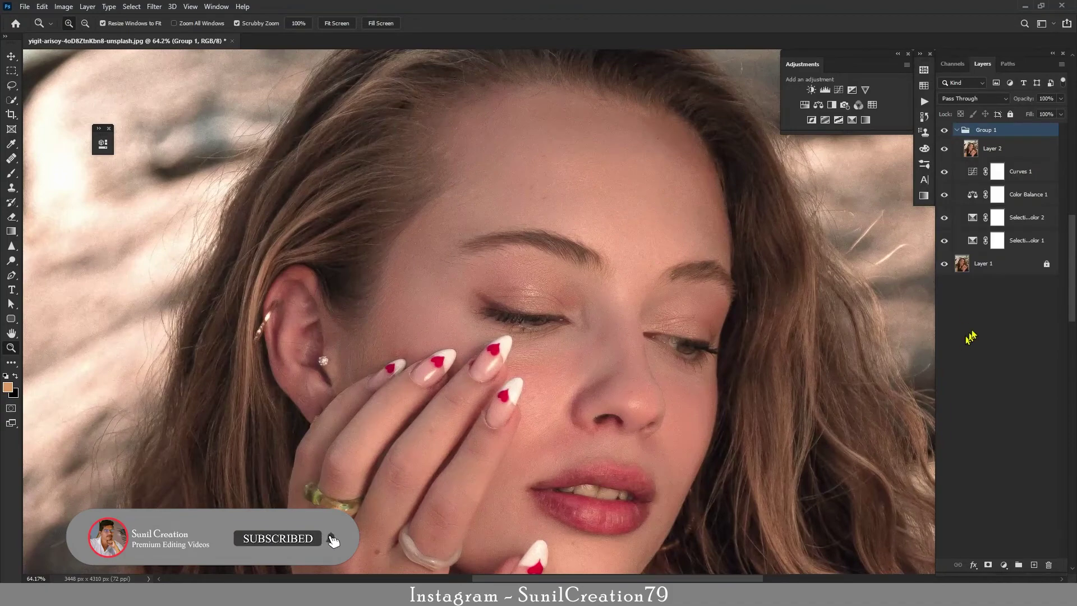
- Add a Pattern Fill layer with the grey grain texture, blended as Soft Light
{"action": "left_click", "coordinate": [1002, 565]}
{"action": "left_click", "coordinate": [1014, 386]}
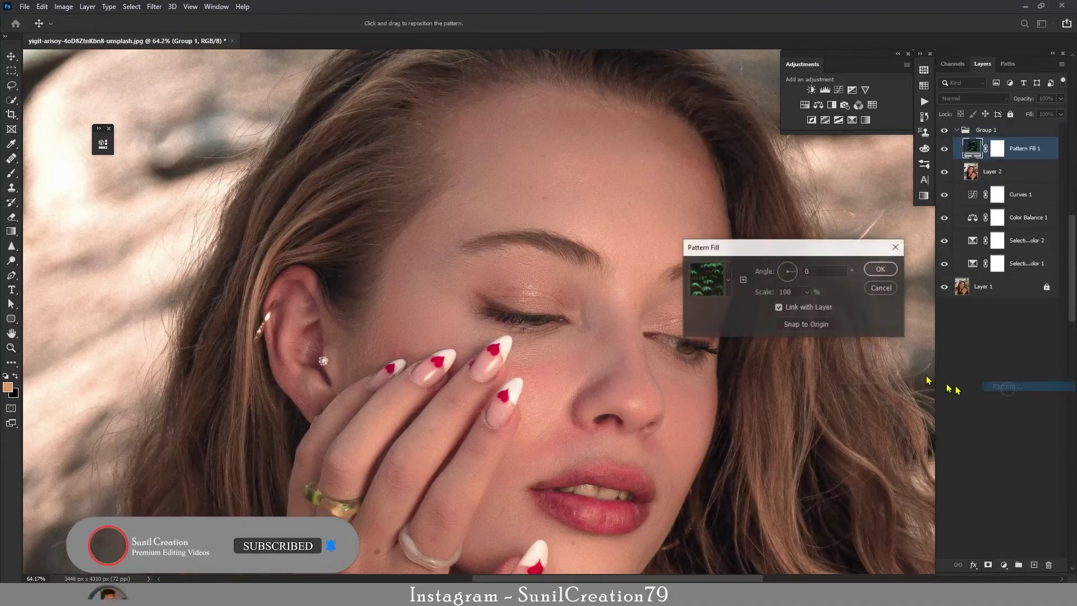
{"action": "left_click", "coordinate": [727, 279]}
{"action": "left_click", "coordinate": [706, 381]}
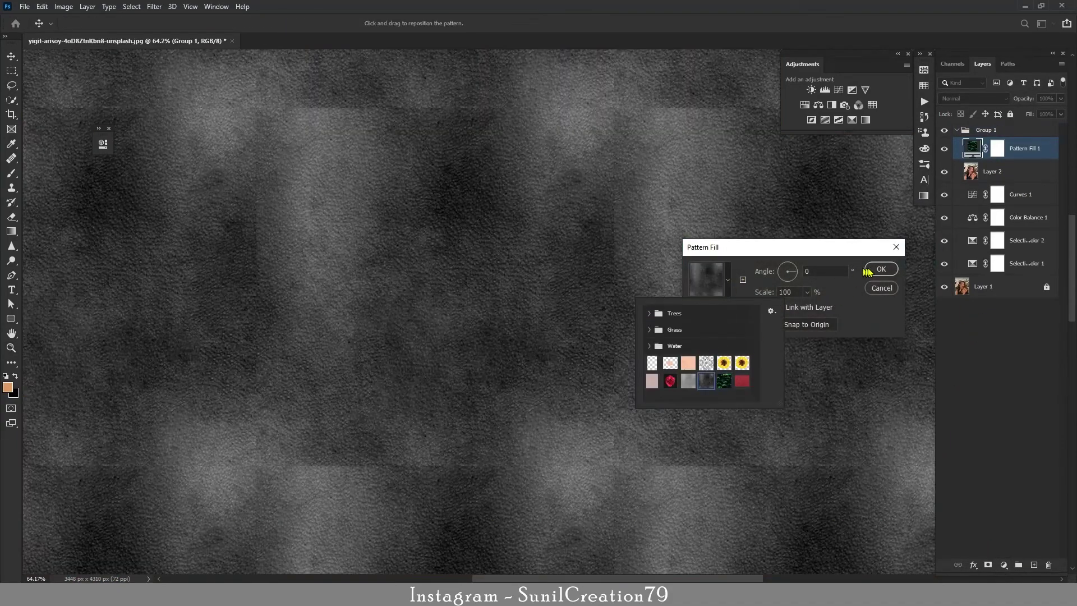
{"action": "left_click", "coordinate": [881, 269]}
{"action": "left_click", "coordinate": [952, 98]}
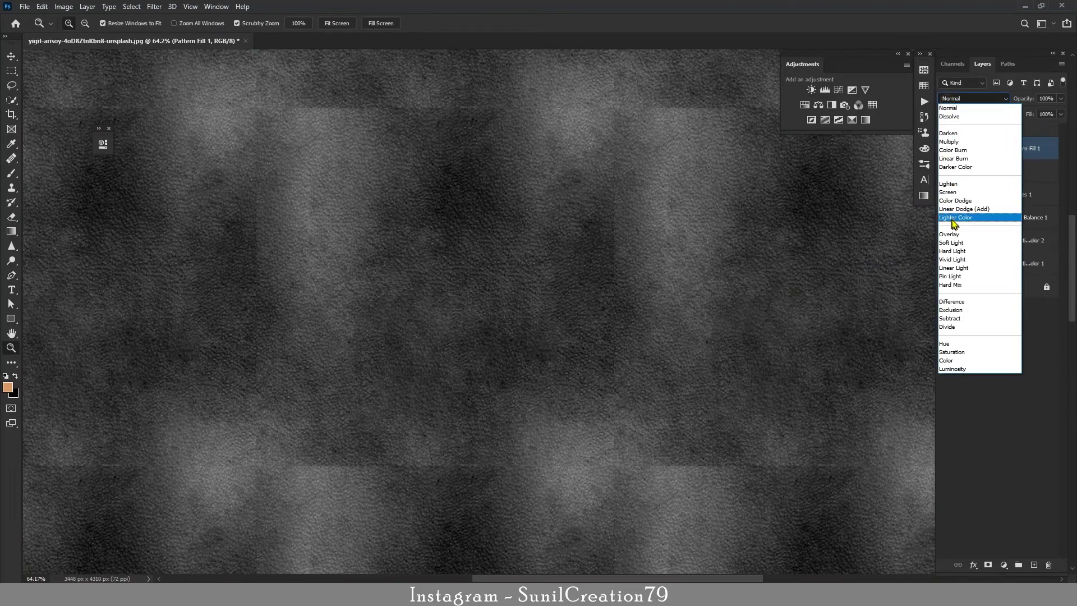
{"action": "left_click", "coordinate": [956, 239]}
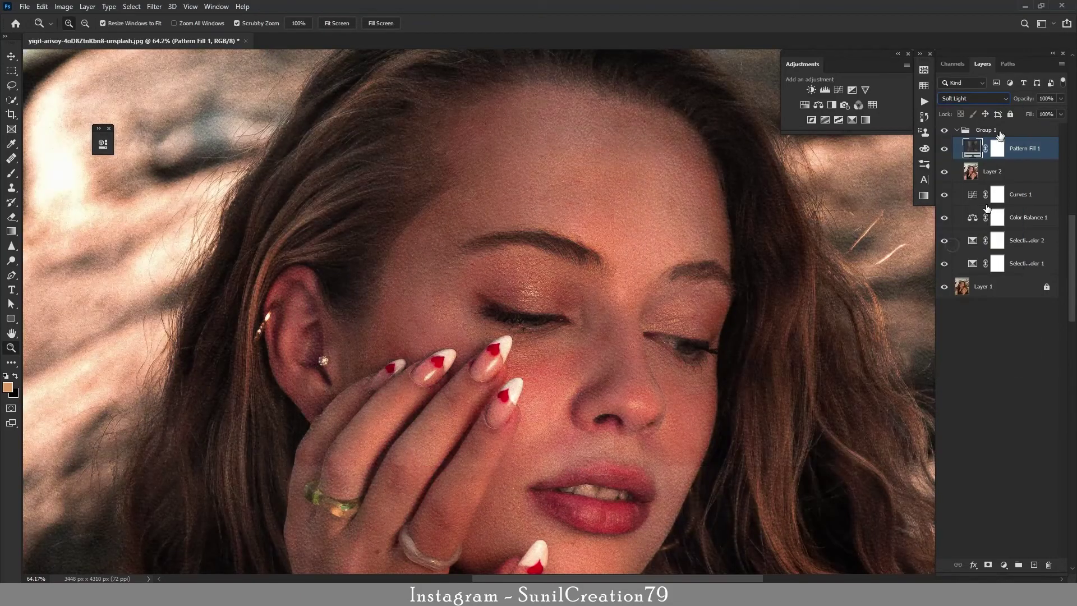
- Scale the texture pattern to 71%, lower its opacity, and target its mask
{"action": "double_click", "coordinate": [971, 149]}
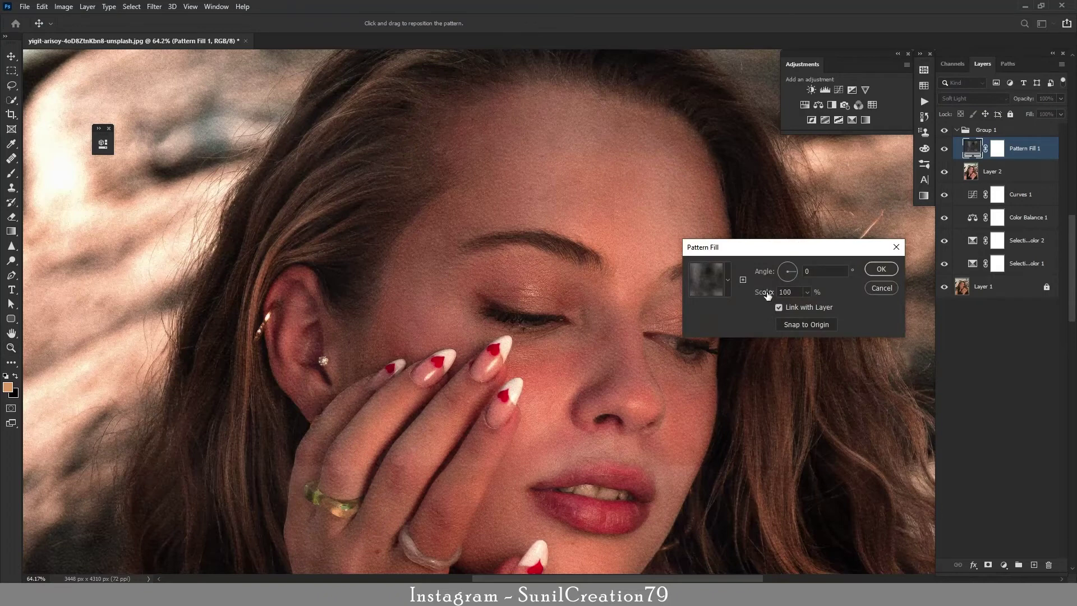
{"action": "left_click_drag", "start_coordinate": [765, 293], "coordinate": [761, 296]}
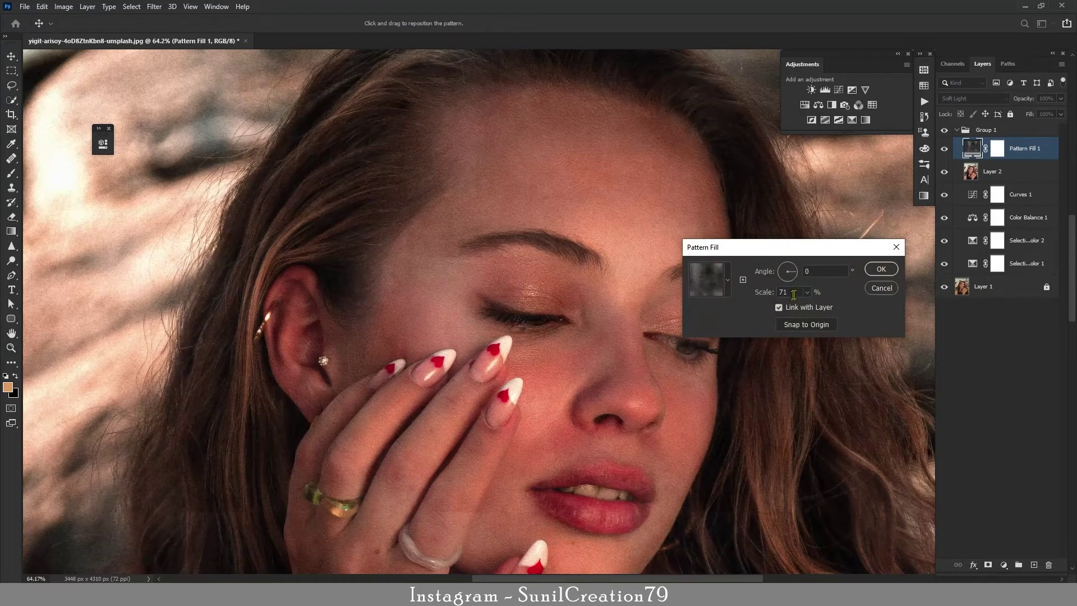
{"action": "left_click", "coordinate": [879, 270]}
{"action": "key", "text": "z"}
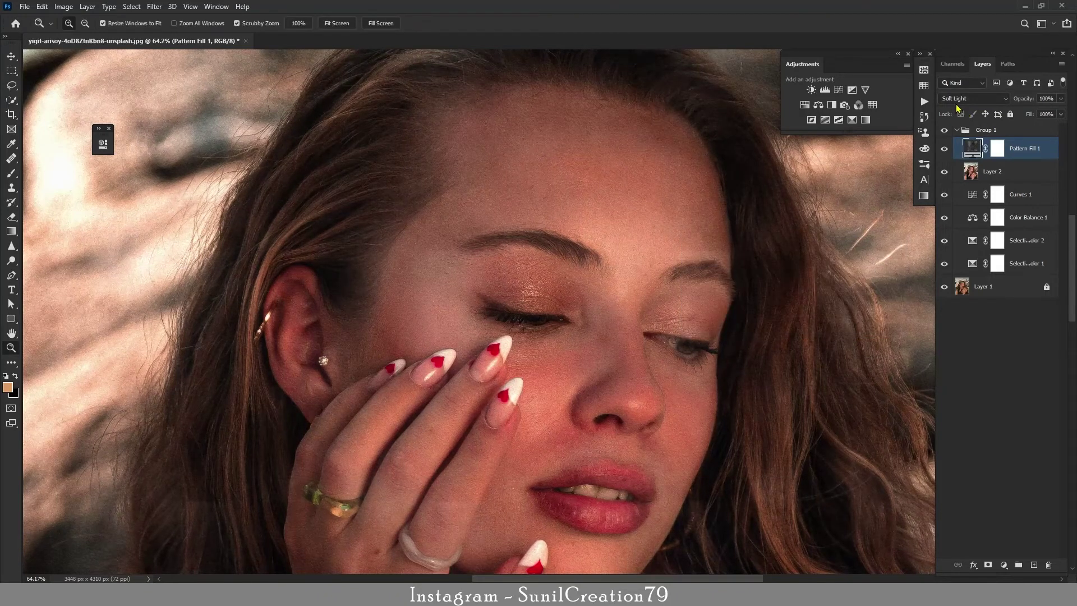
{"action": "left_click_drag", "start_coordinate": [1023, 99], "coordinate": [975, 107]}
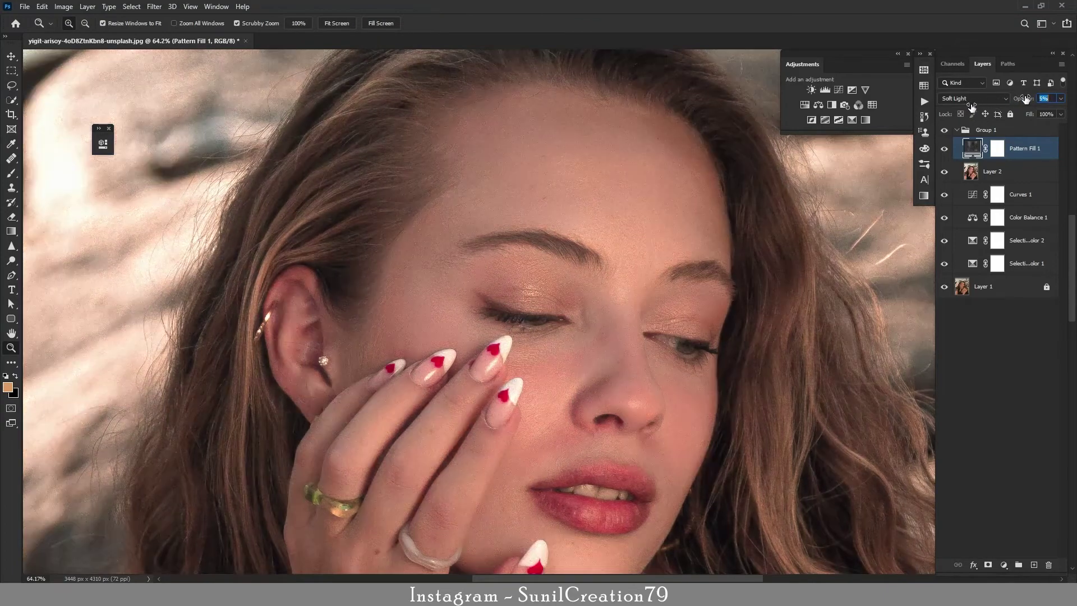
{"action": "left_click", "coordinate": [1044, 99]}
{"action": "type", "text": "12"}
{"action": "key", "text": "Return"}
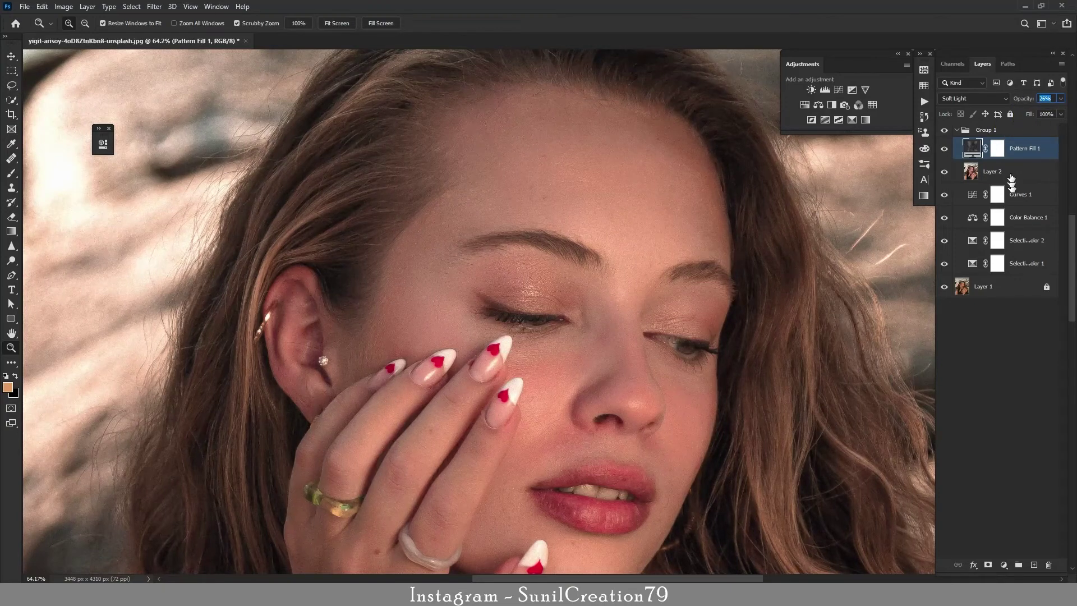
{"action": "left_click", "coordinate": [999, 148]}
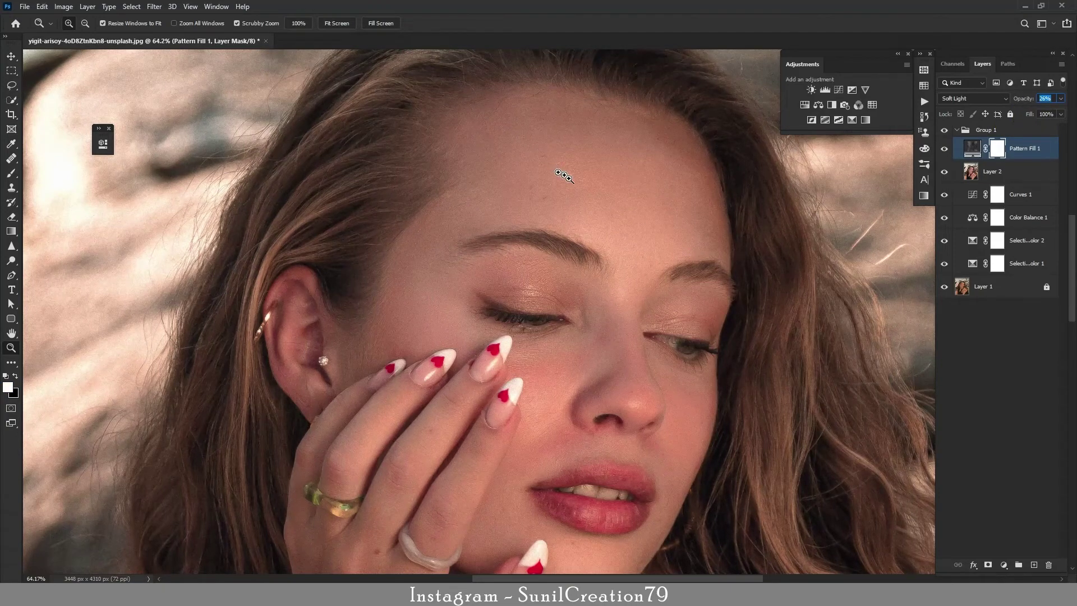
- Invert the texture mask to black and paint white over face, hand, arm and shoulder skin
{"action": "key", "text": "ctrl+i"}
{"action": "key", "text": "b"}
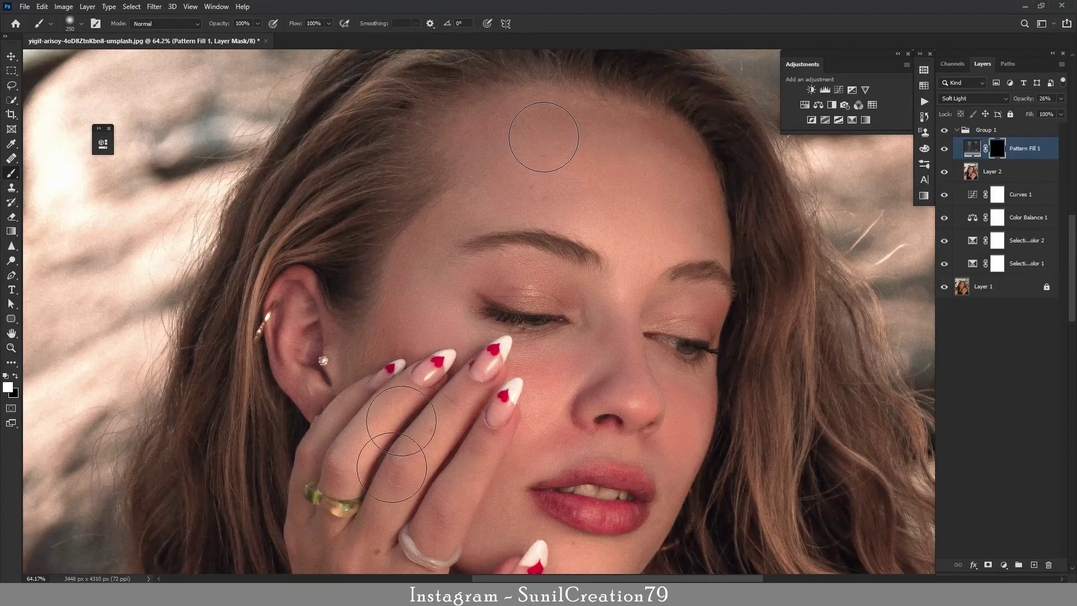
{"action": "left_click_drag", "start_coordinate": [688, 393], "coordinate": [512, 444]}
{"action": "scroll", "coordinate": [512, 445], "scroll_direction": "down", "scroll_amount": 5}
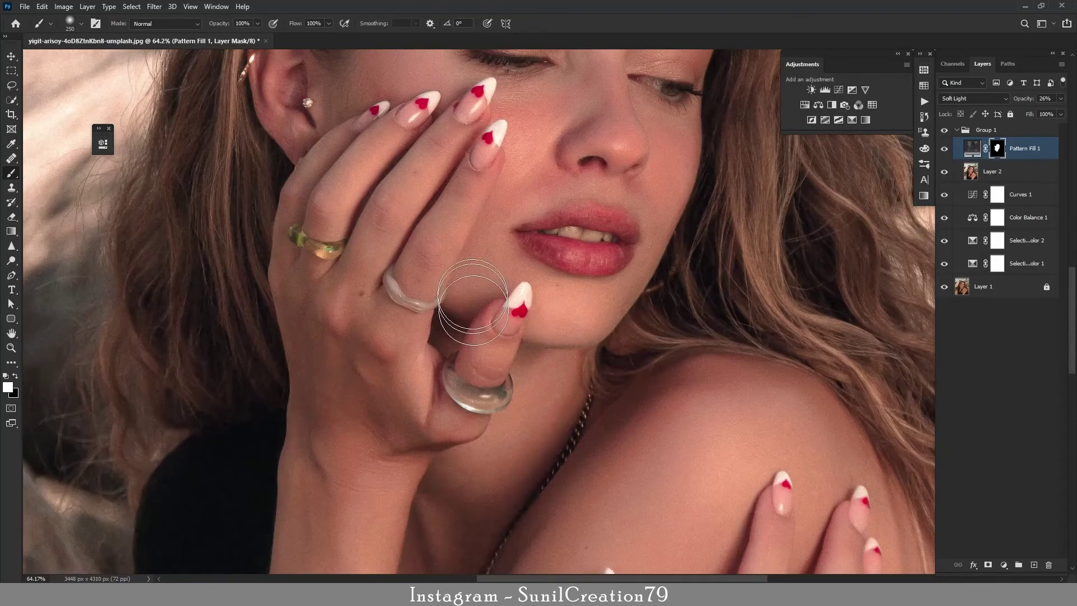
{"action": "scroll", "coordinate": [512, 305], "scroll_direction": "down", "scroll_amount": 4}
{"action": "key", "text": "bracketright"}
{"action": "key", "text": "bracketright"}
{"action": "key", "text": "bracketright"}
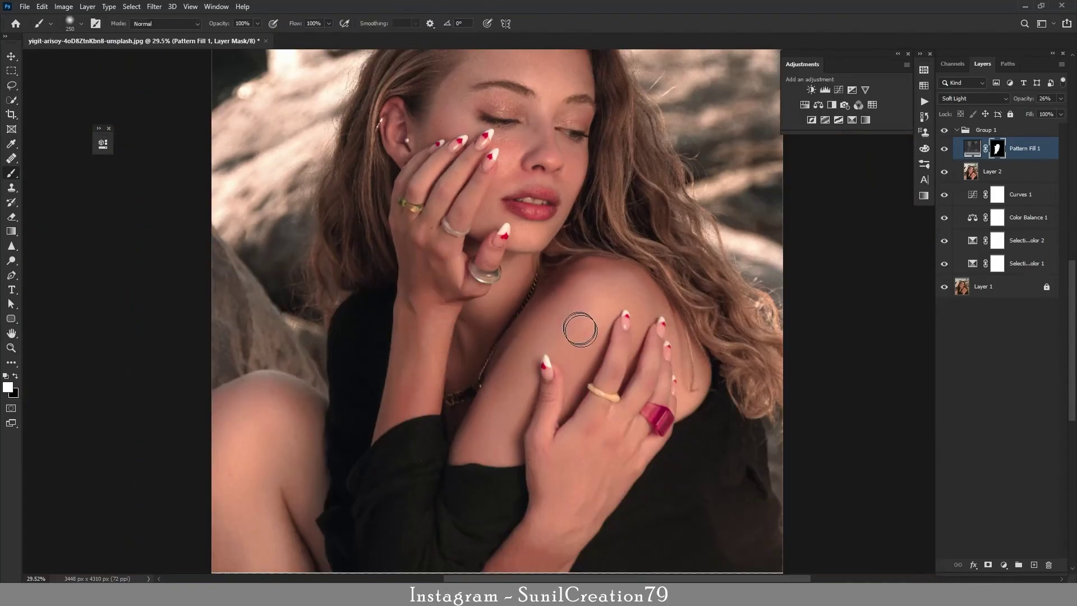
{"action": "left_click_drag", "start_coordinate": [576, 325], "coordinate": [567, 308]}
{"action": "left_click_drag", "start_coordinate": [596, 426], "coordinate": [591, 304]}
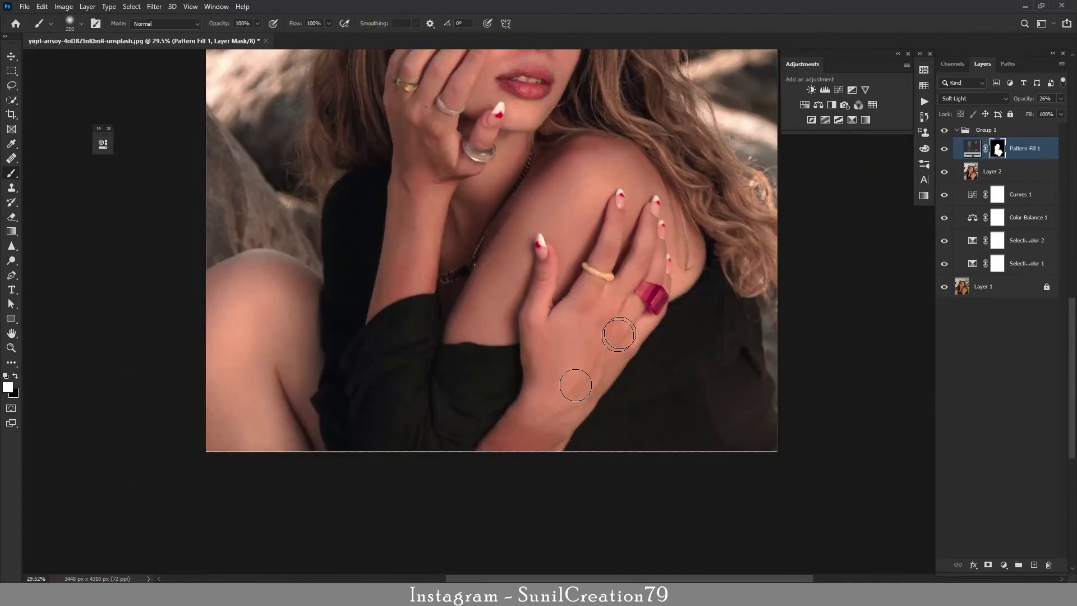
{"action": "key", "text": "bracketleft"}
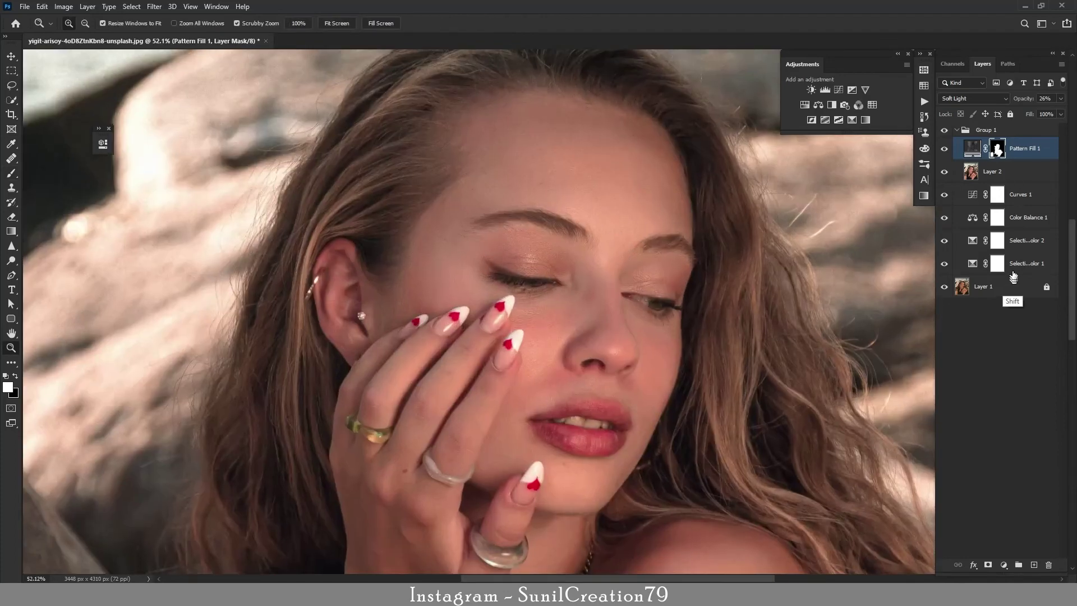
- Group Pattern Fill 1, Layer 2 and the adjustment layers as Group 2, then toggle it to compare
{"action": "left_click", "coordinate": [1010, 264], "text": "shift"}
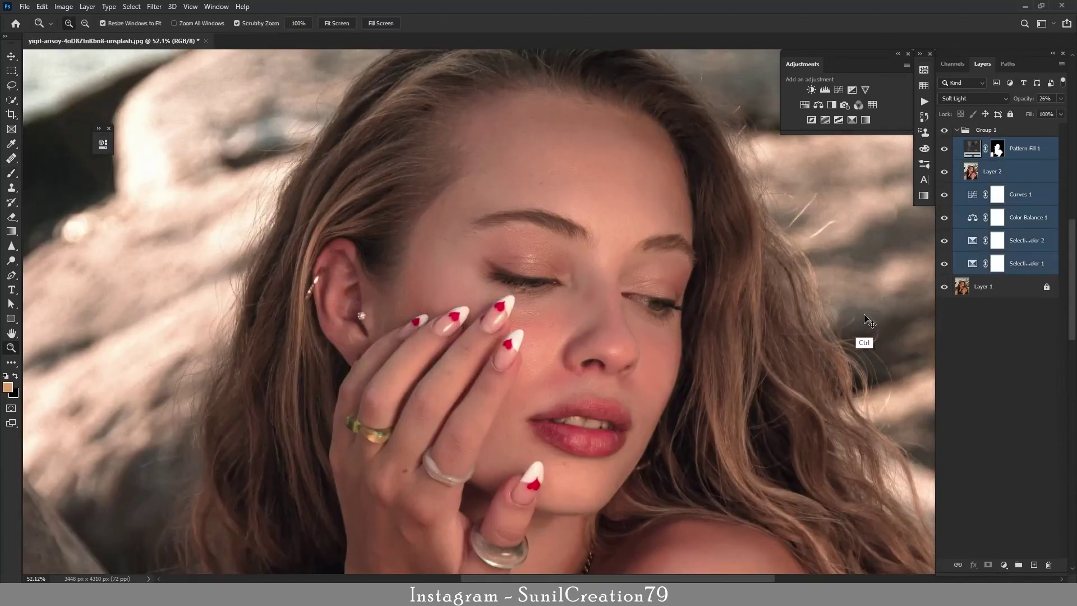
{"action": "key", "text": "ctrl+g"}
{"action": "left_click", "coordinate": [944, 144]}
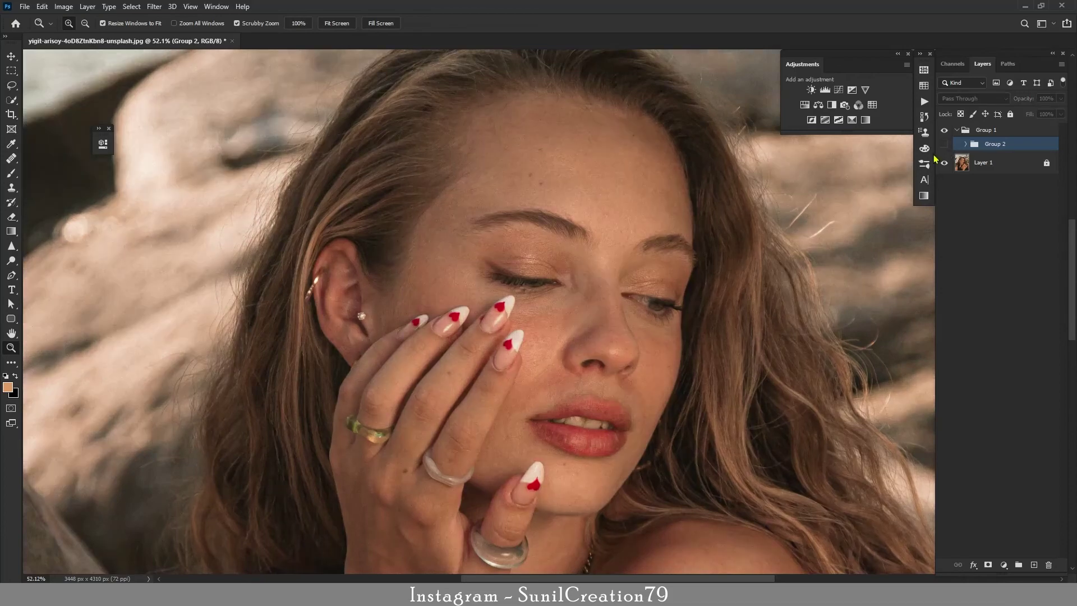
{"action": "left_click_drag", "start_coordinate": [569, 209], "coordinate": [558, 209]}
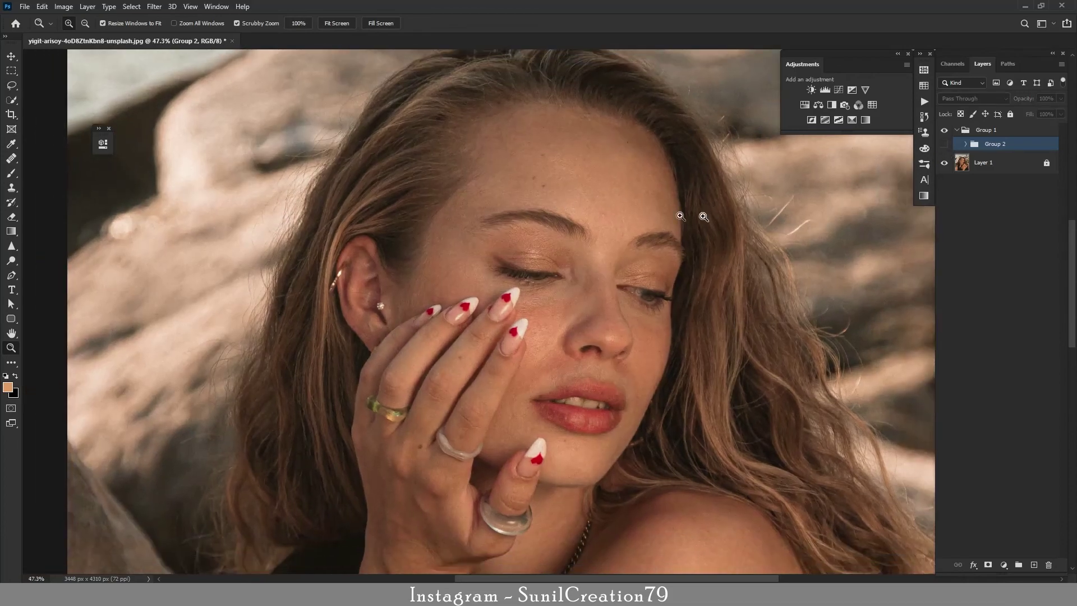
{"action": "left_click", "coordinate": [944, 144]}
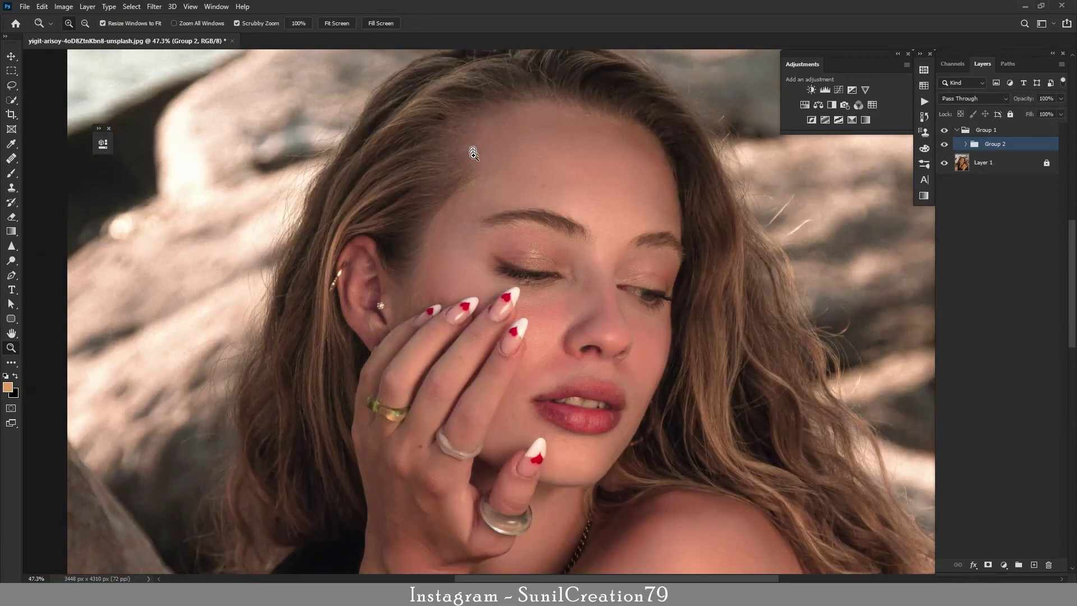